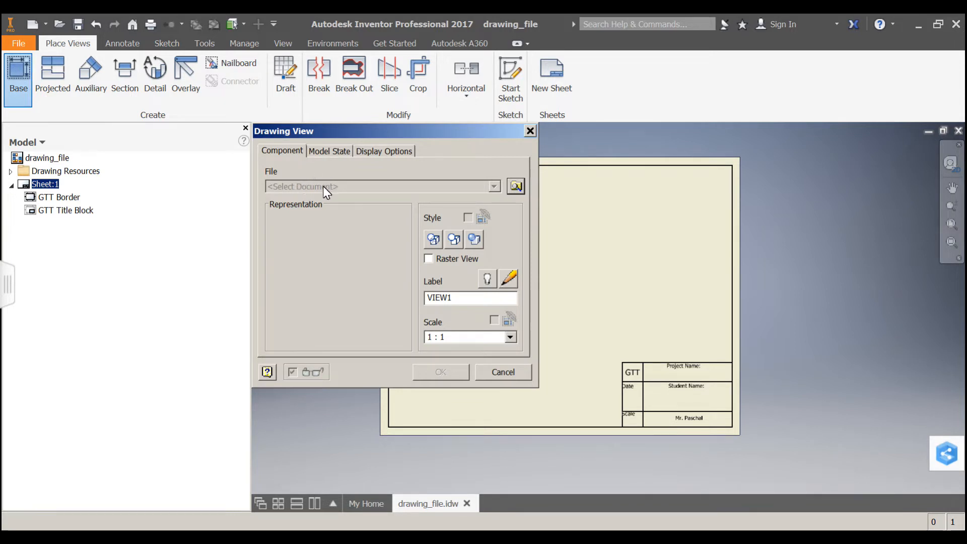
# Load the Pegboard part from the Pegboard Toy folder as the base view and place its front view in the sheet's lower-left corner.
pyautogui.click(515, 187)
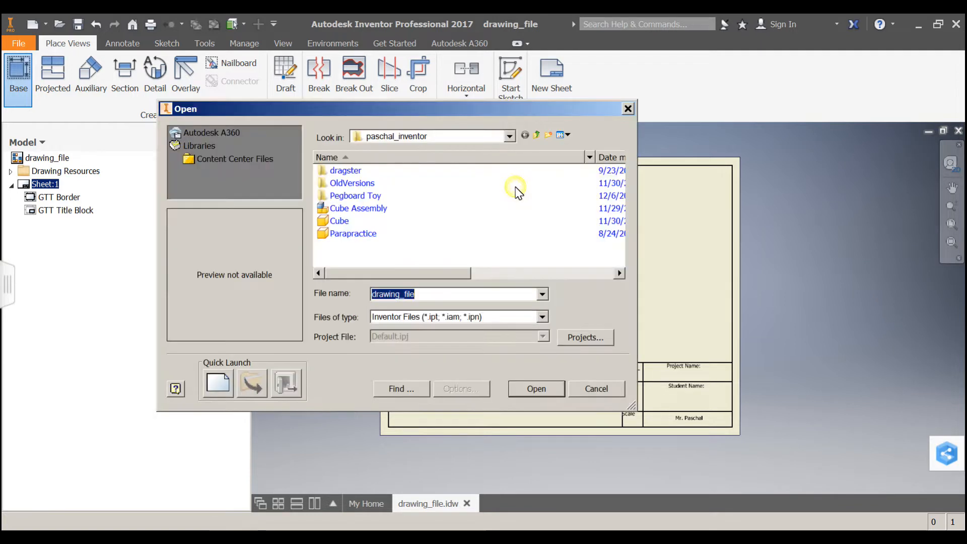
pyautogui.doubleClick(375, 196)
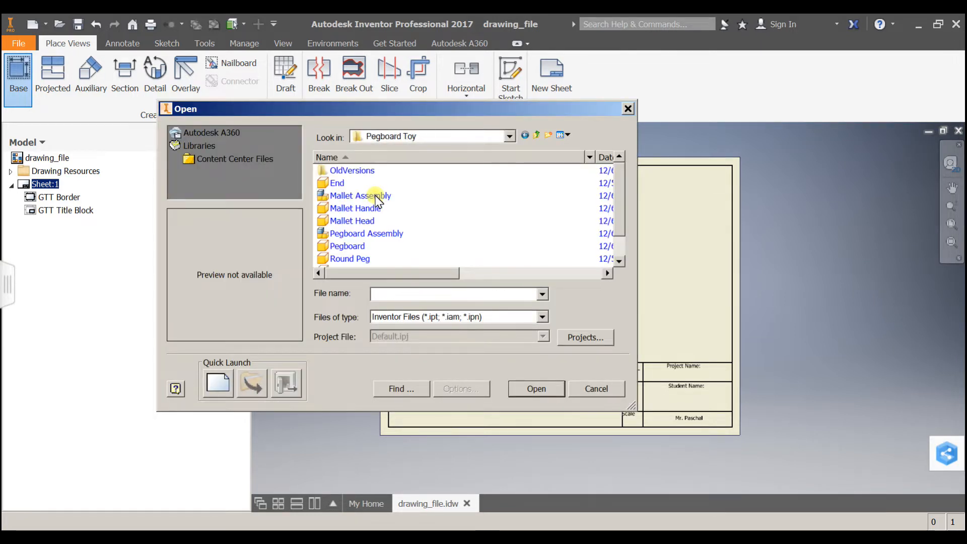
pyautogui.doubleClick(352, 247)
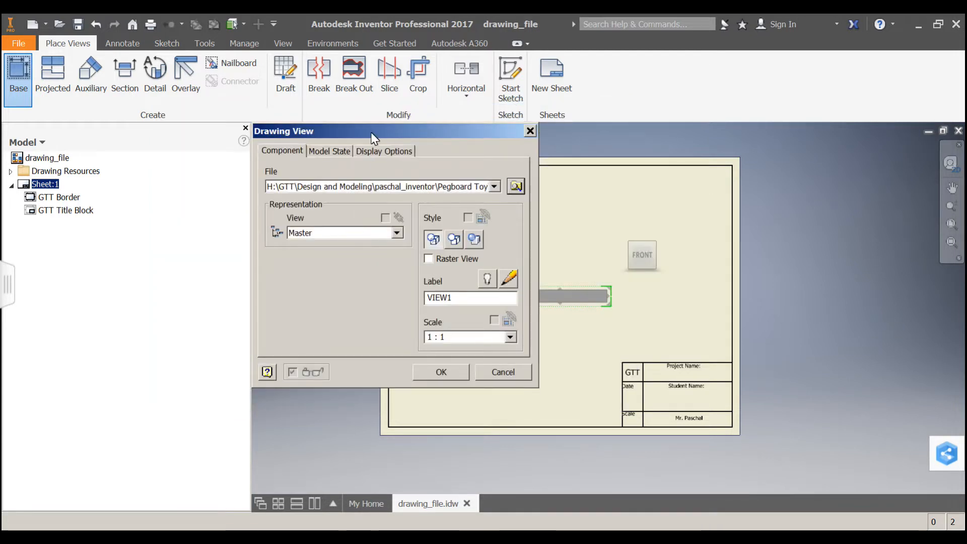
pyautogui.moveTo(340, 128); pyautogui.dragTo(225, 119)
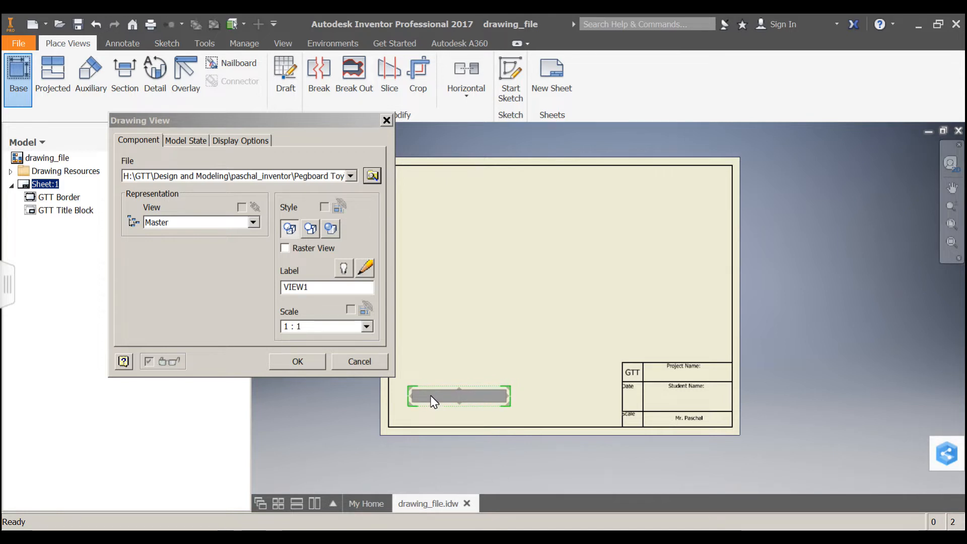
pyautogui.click(434, 395)
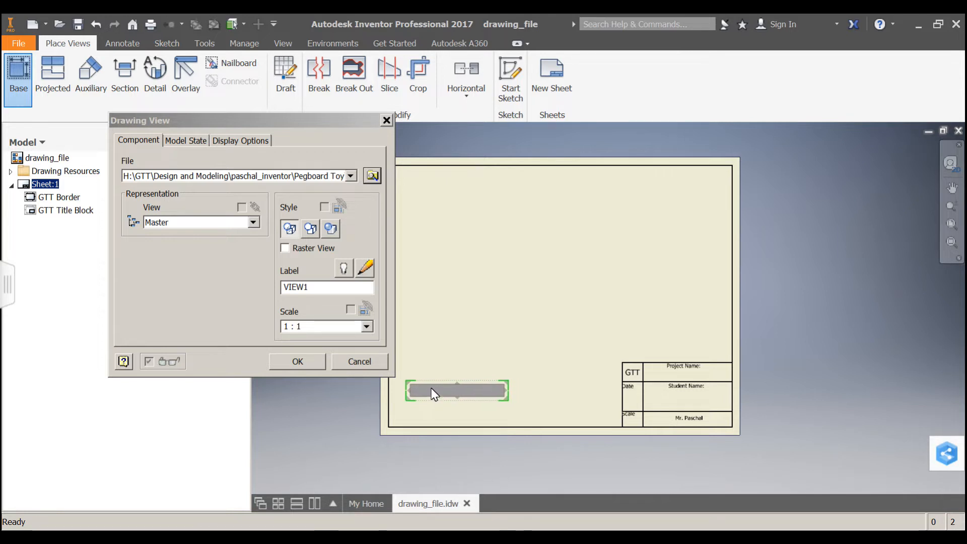
pyautogui.moveTo(280, 119); pyautogui.dragTo(231, 120)
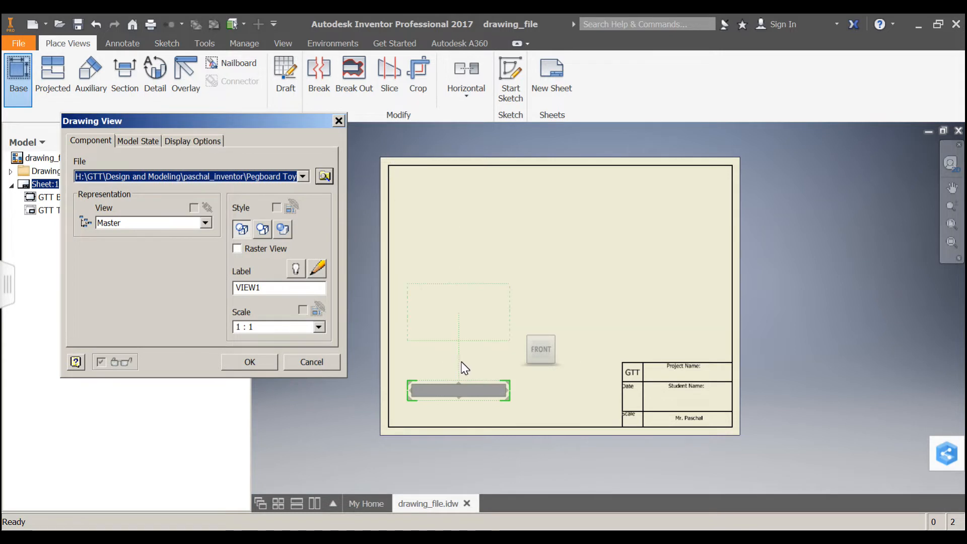
# Project a top view above the base view, a side view to its right and an isometric view toward the sheet's upper right.
pyautogui.click(454, 303)
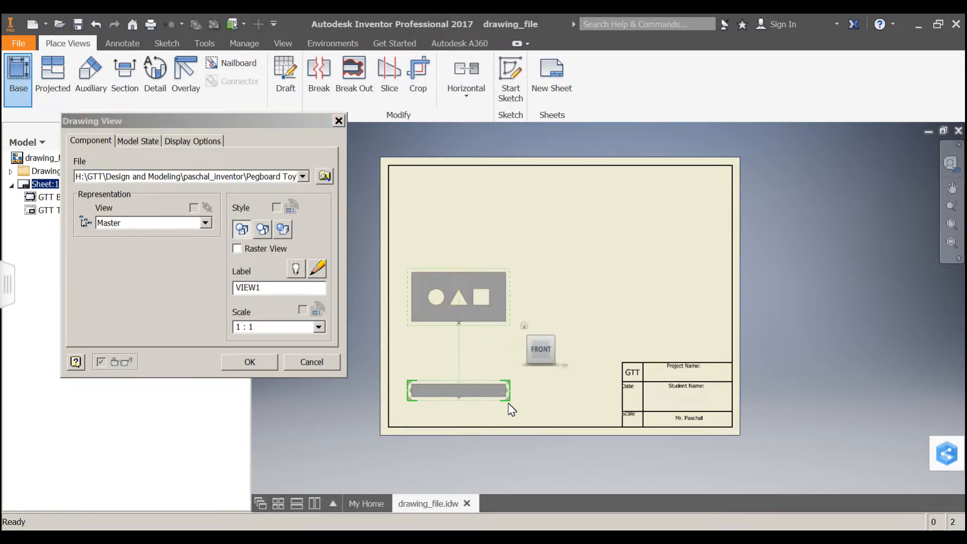
pyautogui.click(568, 392)
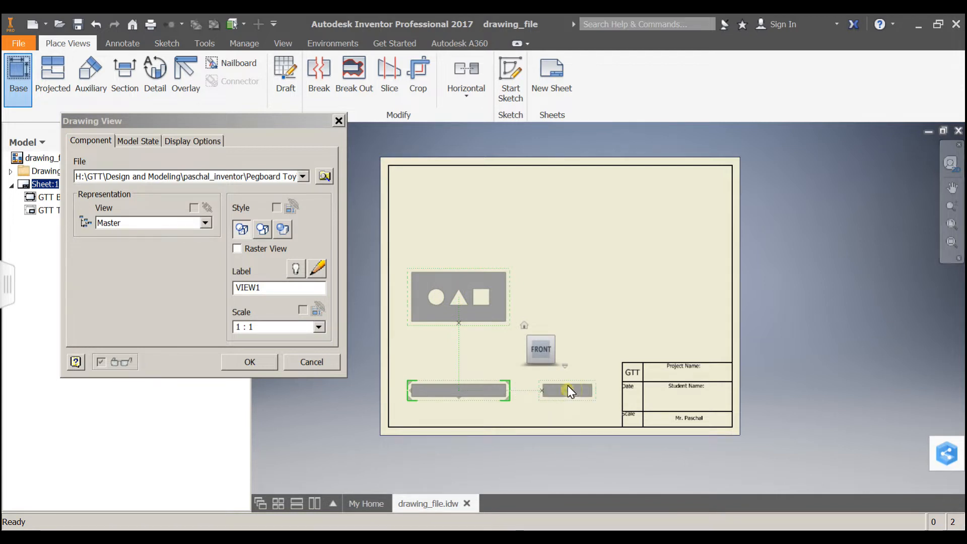
pyautogui.click(627, 265)
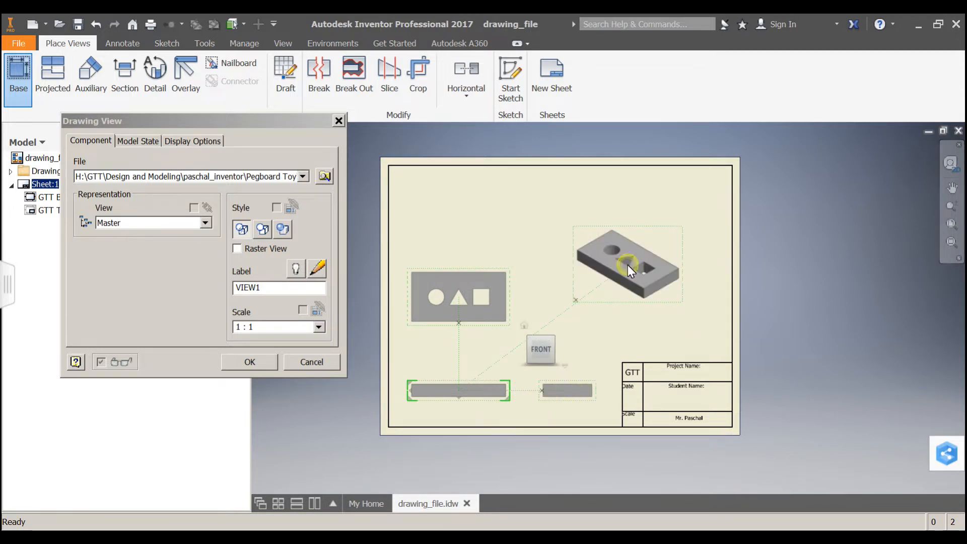
pyautogui.click(257, 361)
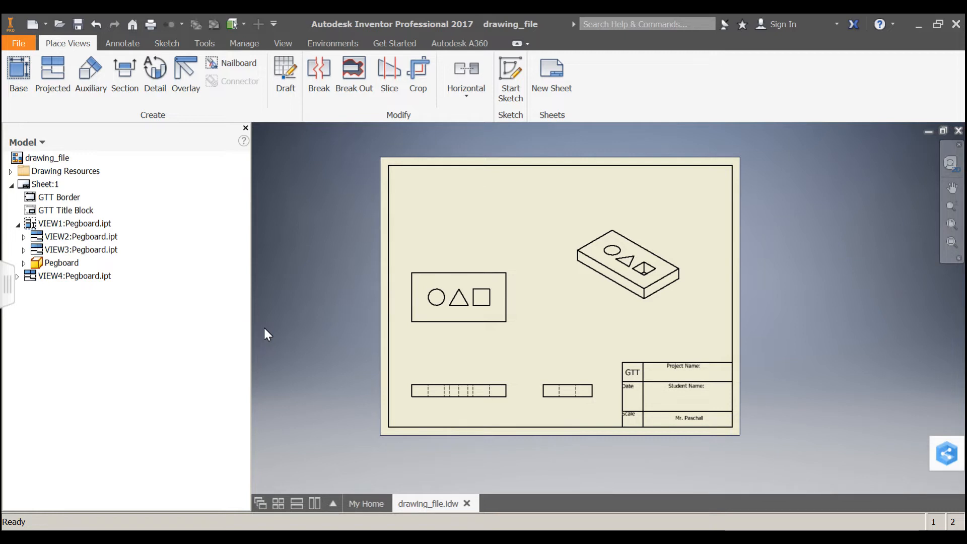
# Set the isometric view's display style to shaded.
pyautogui.doubleClick(590, 288)
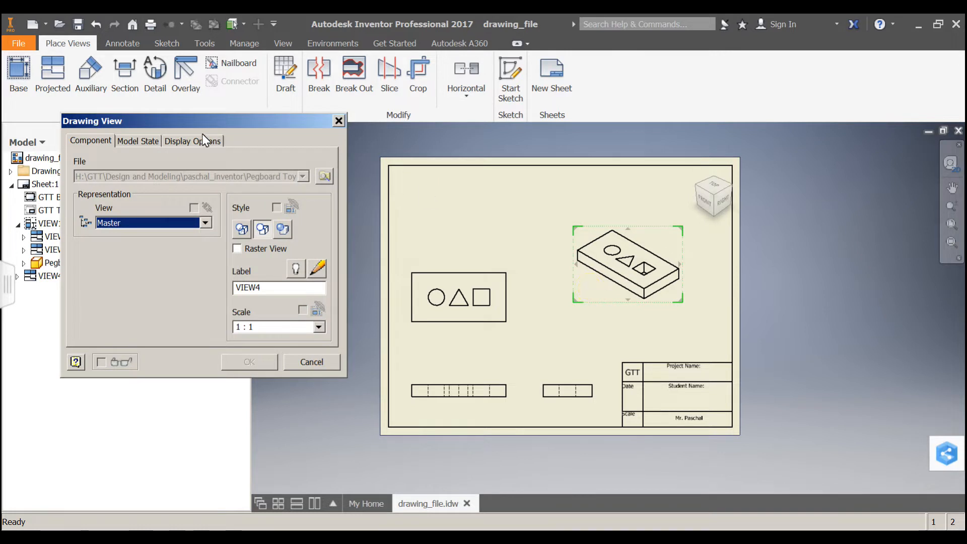
pyautogui.click(282, 230)
pyautogui.click(254, 363)
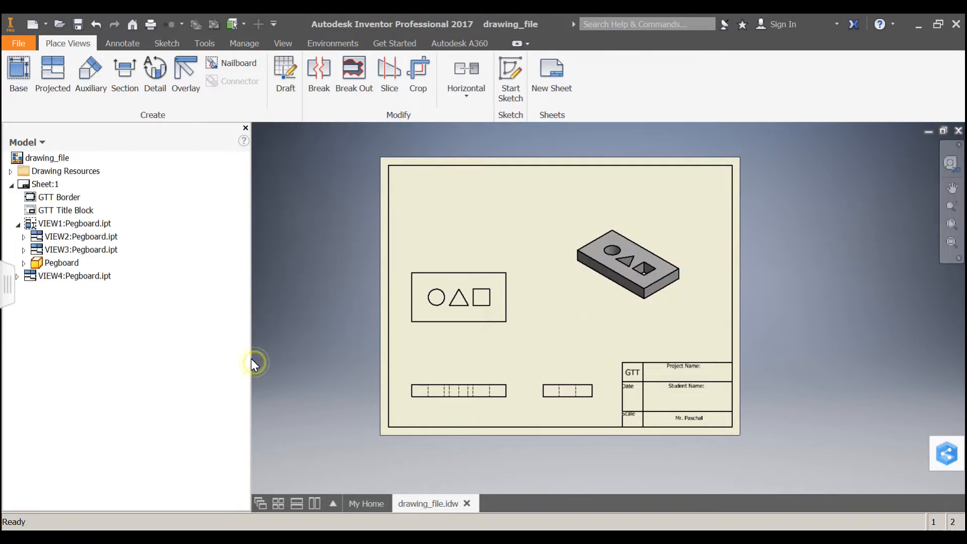
# Dimension the front view's overall length above the view and turn off editing dimensions when created.
pyautogui.click(124, 45)
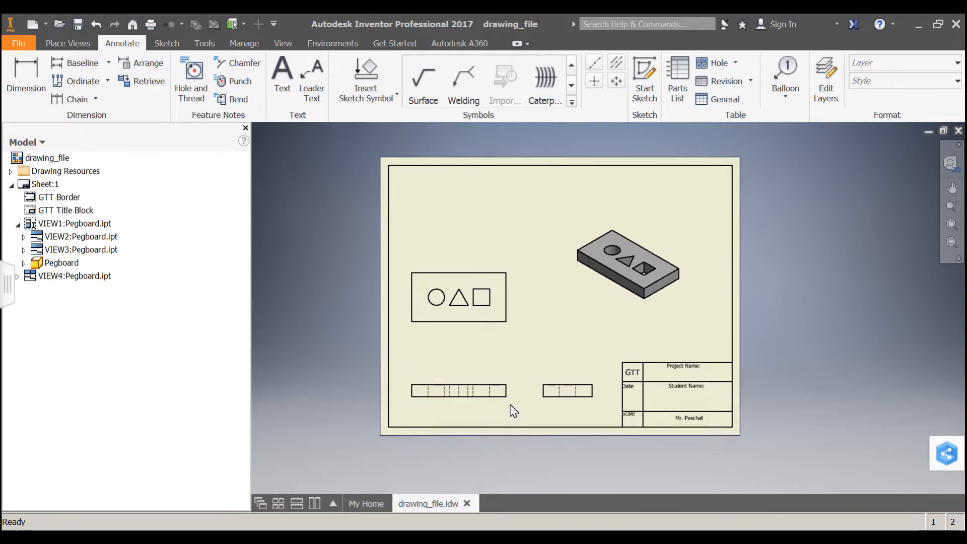
pyautogui.click(21, 84)
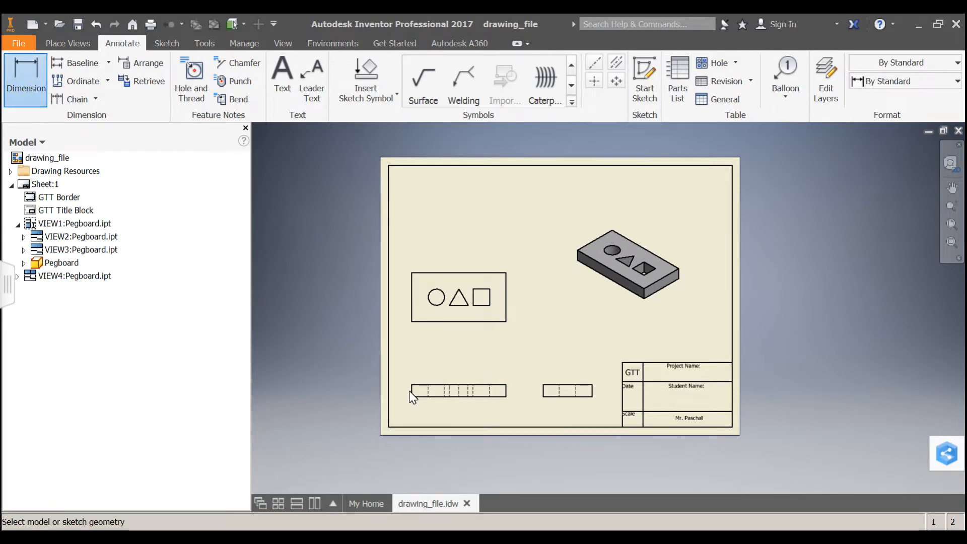
pyautogui.scroll(5, 412, 397)
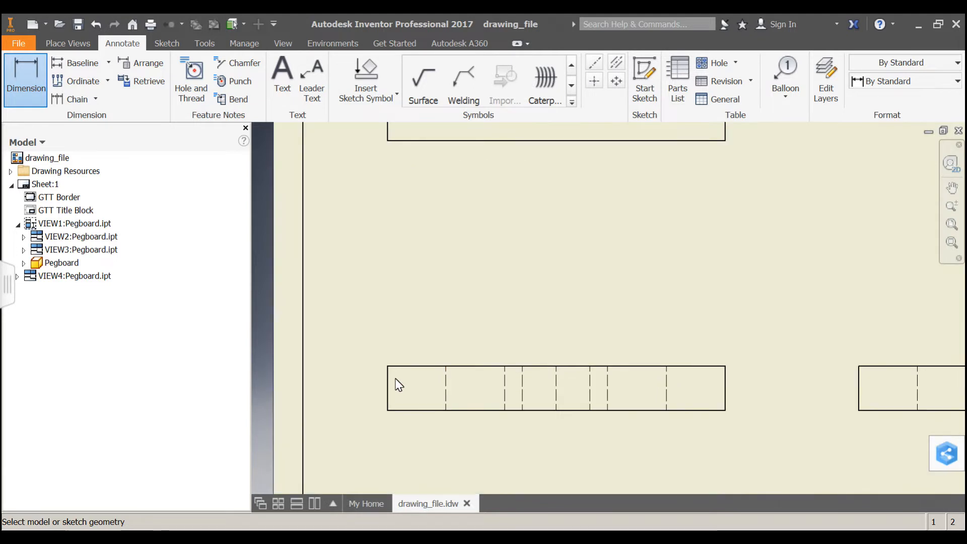
pyautogui.click(389, 385)
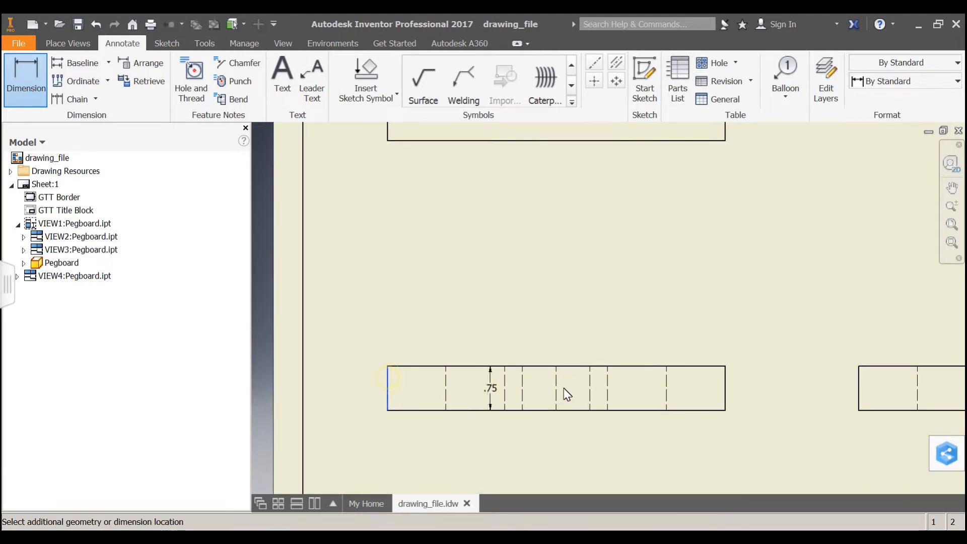
pyautogui.click(725, 381)
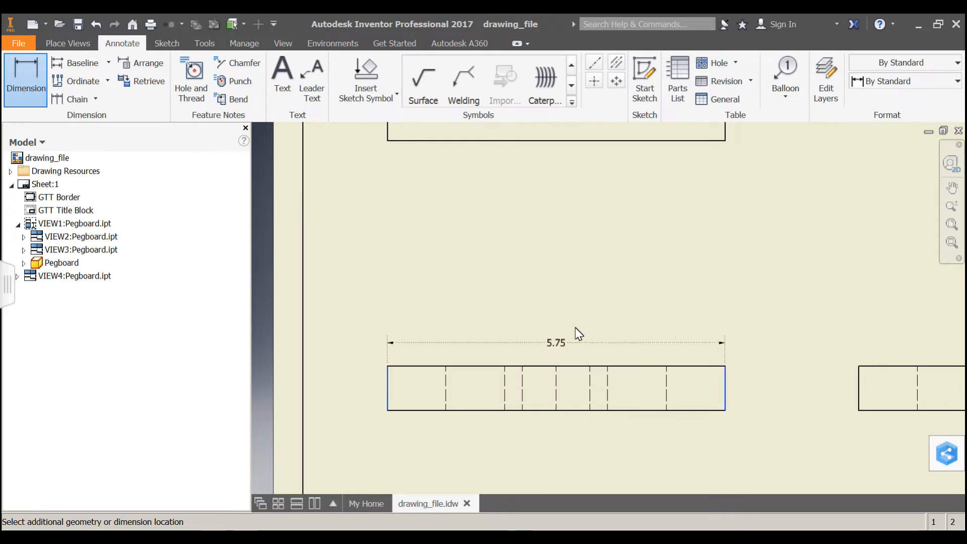
pyautogui.click(556, 325)
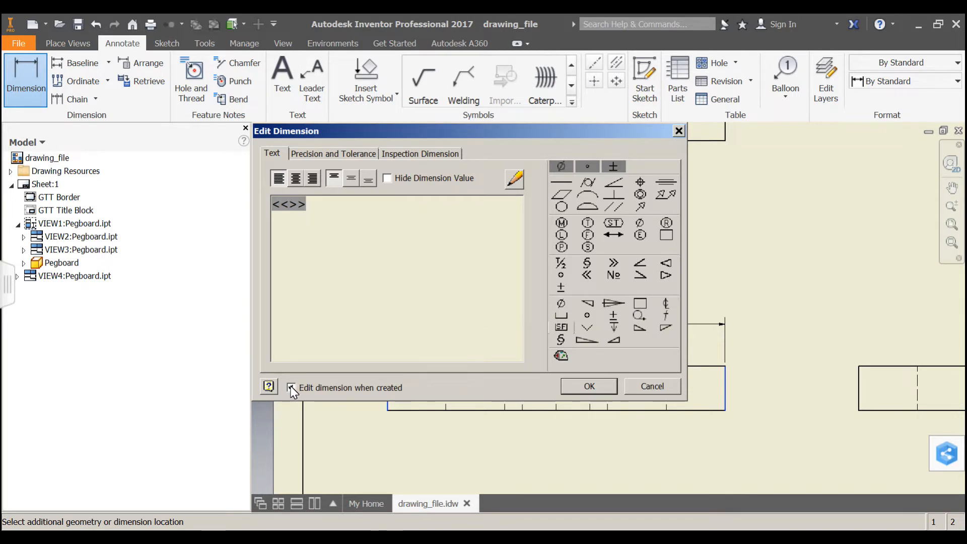
pyautogui.click(599, 388)
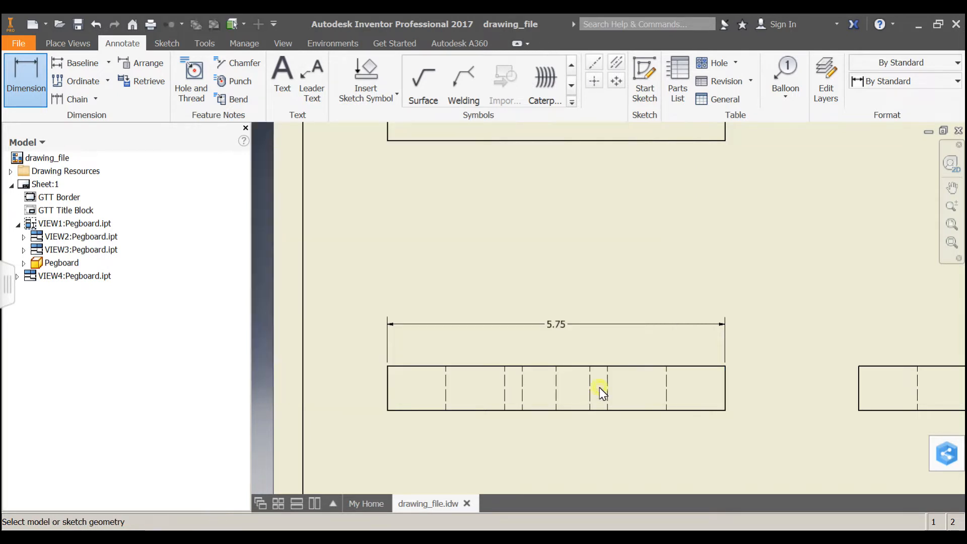
# Dimension the side view's height on its left and its overall width above it.
pyautogui.moveTo(811, 357)
pyautogui.mouseDown(button='middle')
pyautogui.moveTo(612, 346)
pyautogui.moveTo(548, 354)
pyautogui.mouseUp(button='middle')
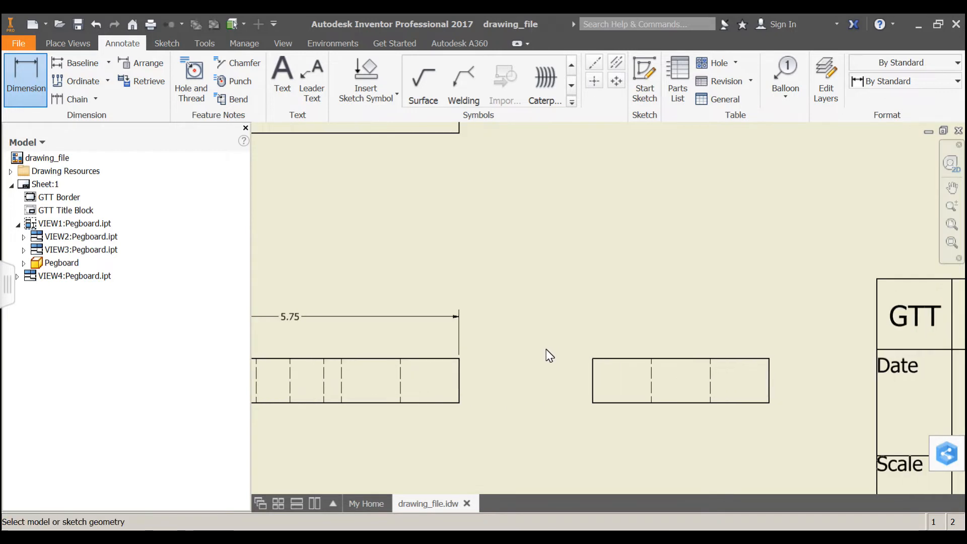
pyautogui.click(592, 369)
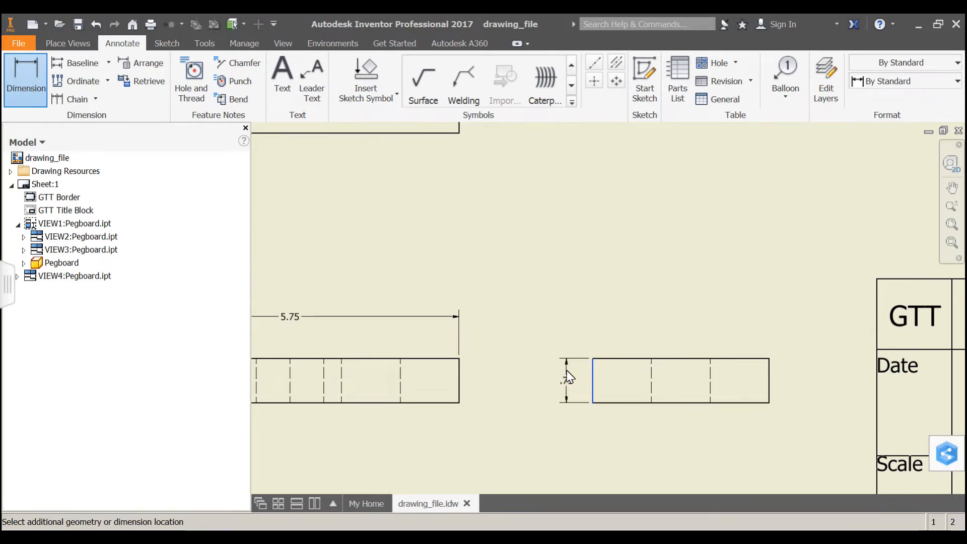
pyautogui.click(568, 377)
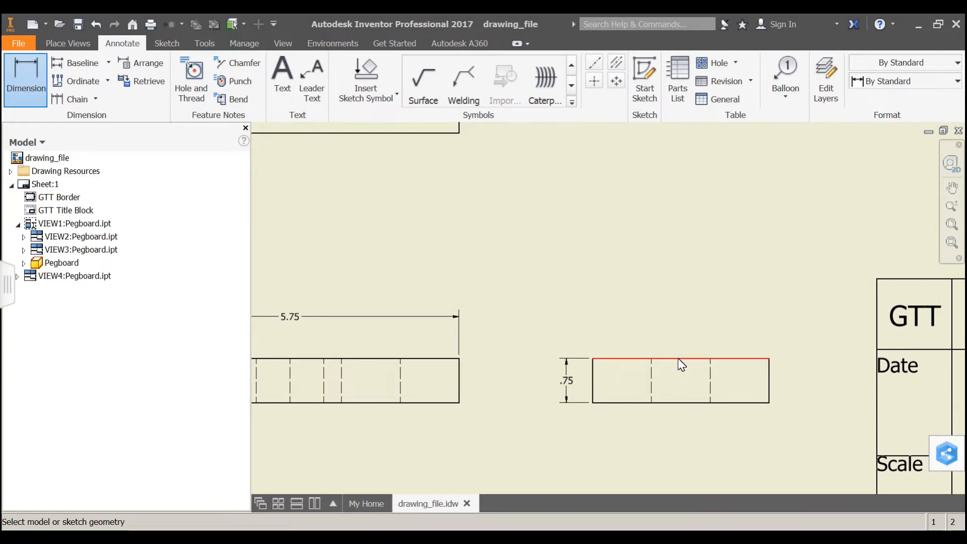
pyautogui.click(618, 359)
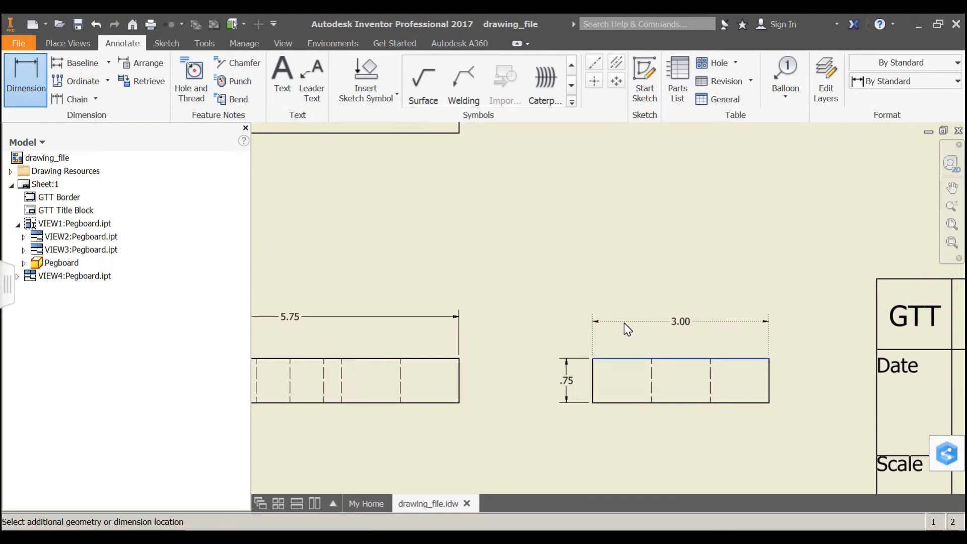
pyautogui.click(624, 315)
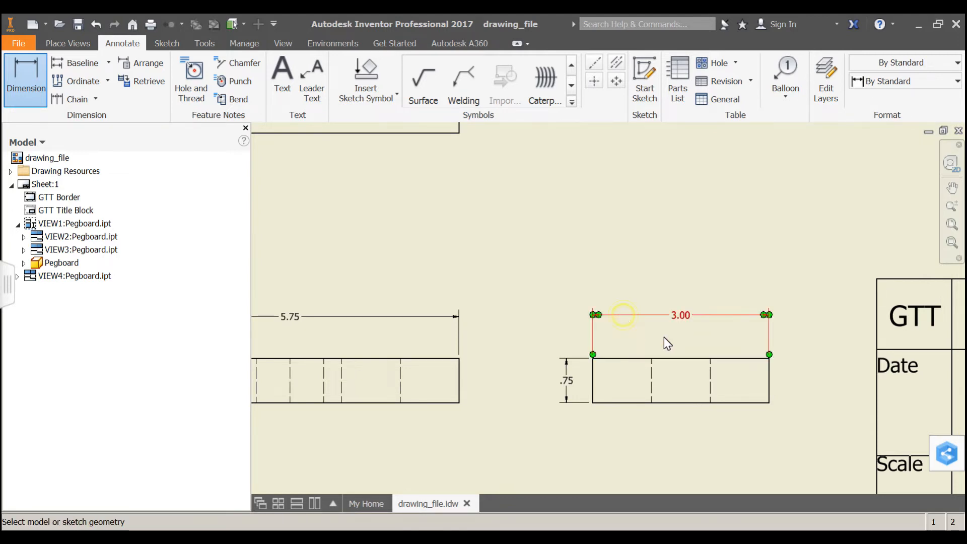
# Add a center mark to the circular hole in the top view.
pyautogui.scroll(3, 484, 304)
pyautogui.moveTo(378, 254)
pyautogui.mouseDown(button='middle')
pyautogui.moveTo(508, 362)
pyautogui.moveTo(562, 379)
pyautogui.moveTo(572, 395)
pyautogui.mouseUp(button='middle')
pyautogui.moveTo(507, 341); pyautogui.dragTo(559, 387, button='middle')
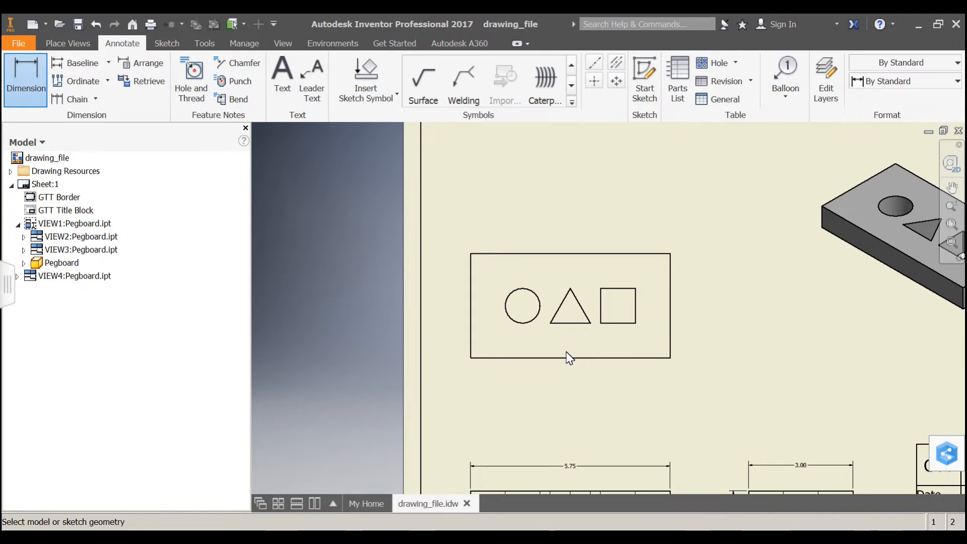
pyautogui.click(593, 83)
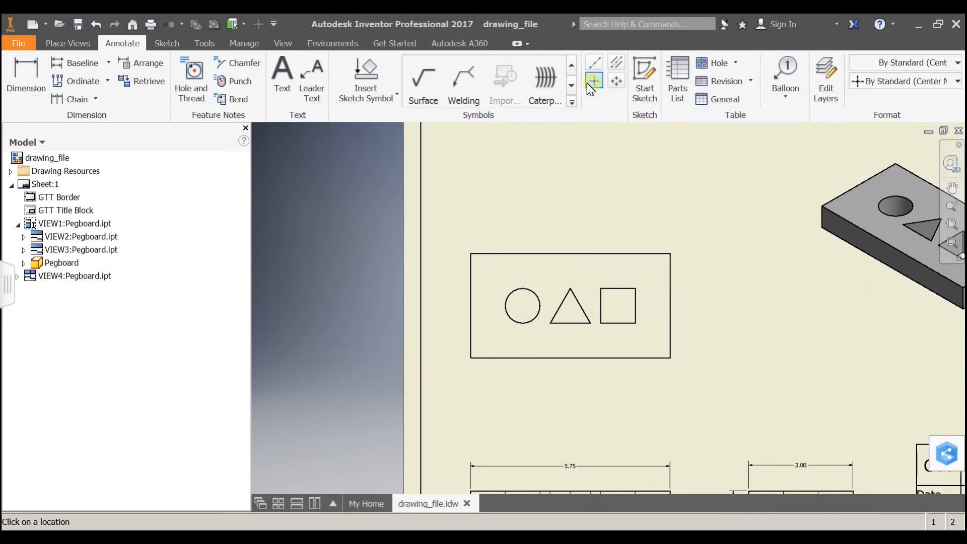
pyautogui.click(511, 294)
pyautogui.press('Escape')
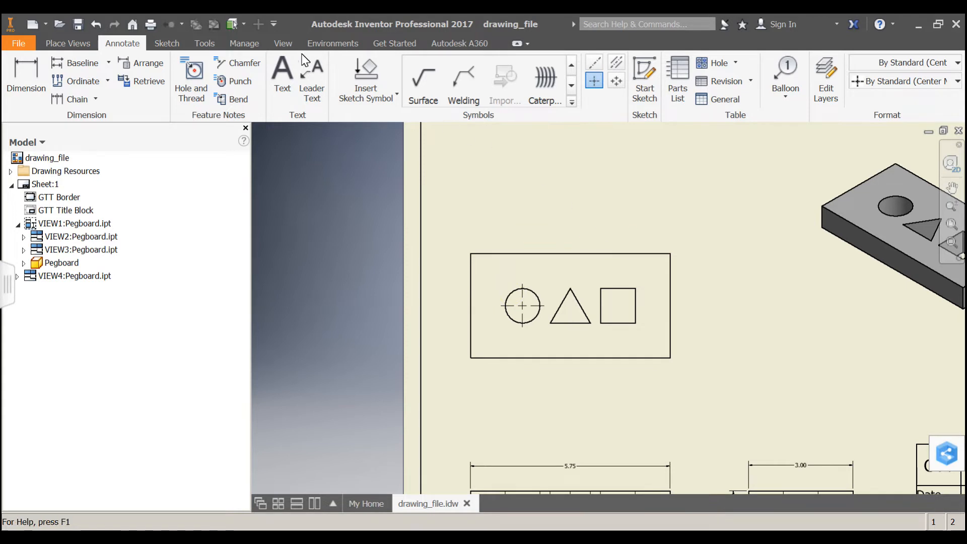
# Dimension the circular hole's diameter, placing the text outside the top view's upper-left corner.
pyautogui.click(26, 76)
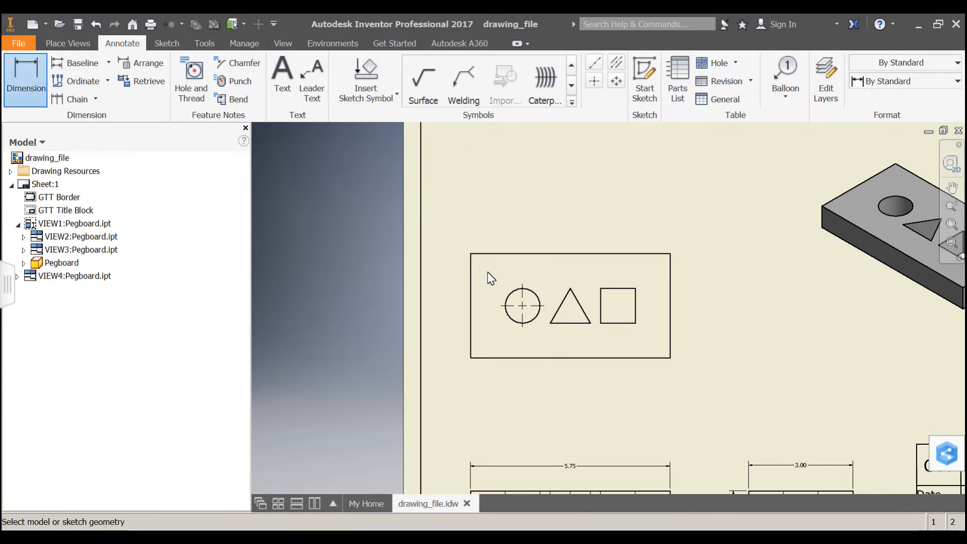
pyautogui.click(514, 295)
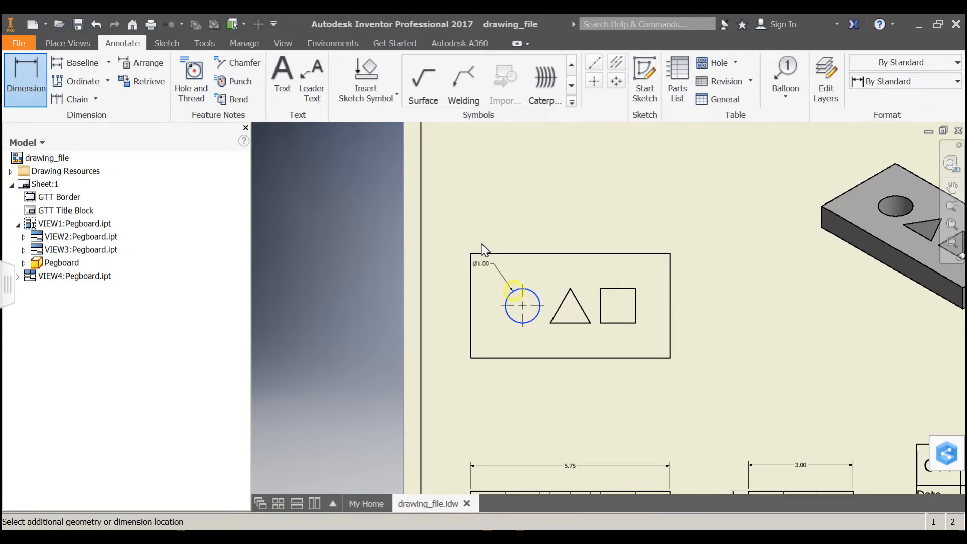
pyautogui.click(467, 234)
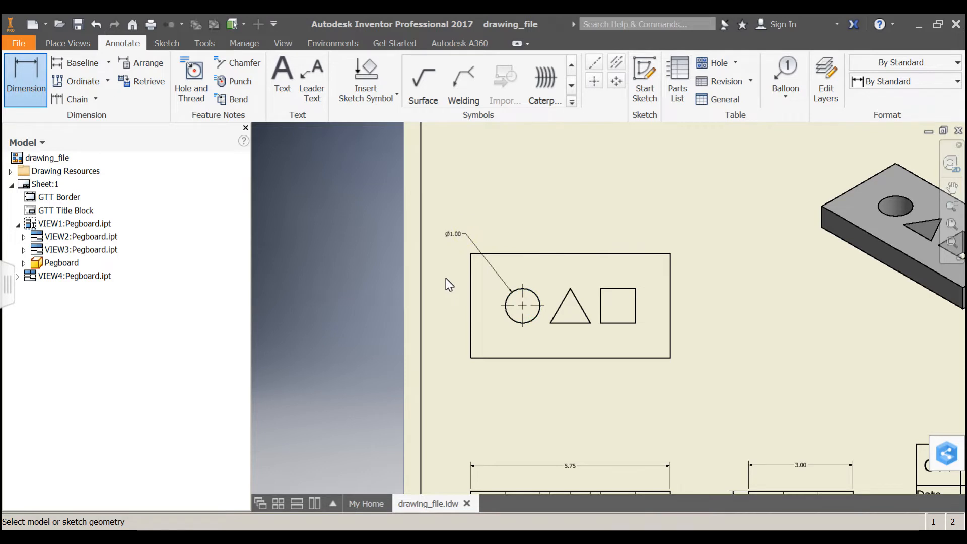
# Dimension the circular hole's center from the top view's upper edge and from its left edge, placing both dimensions outside the outline.
pyautogui.click(514, 255)
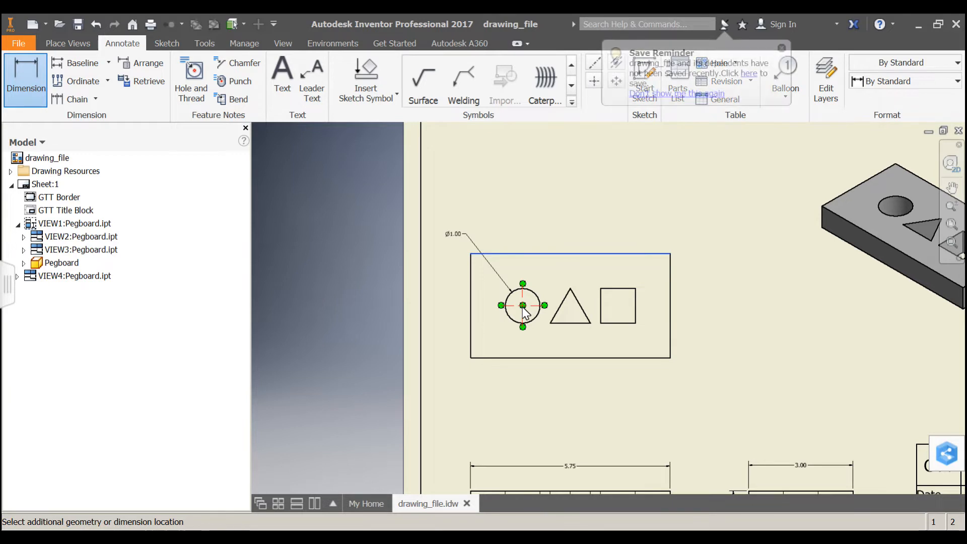
pyautogui.click(489, 300)
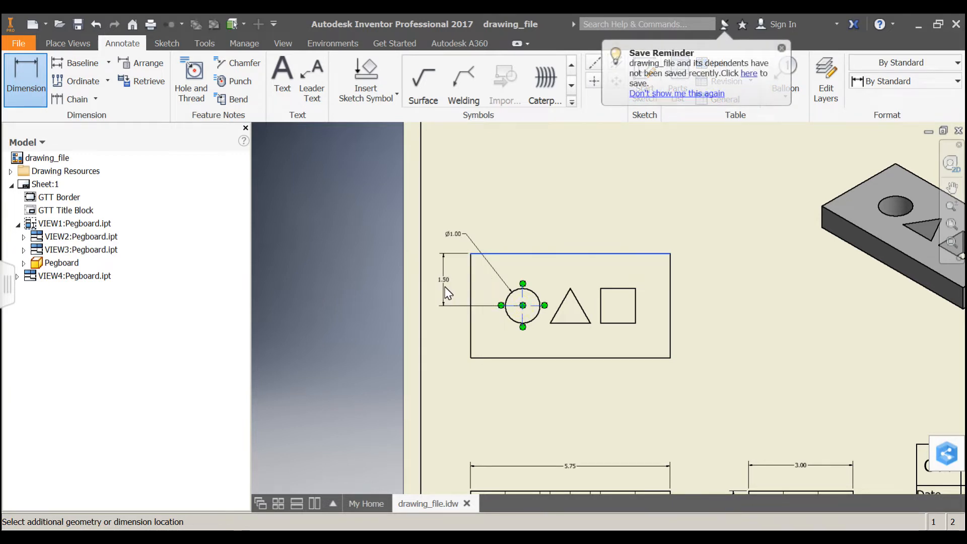
pyautogui.click(447, 292)
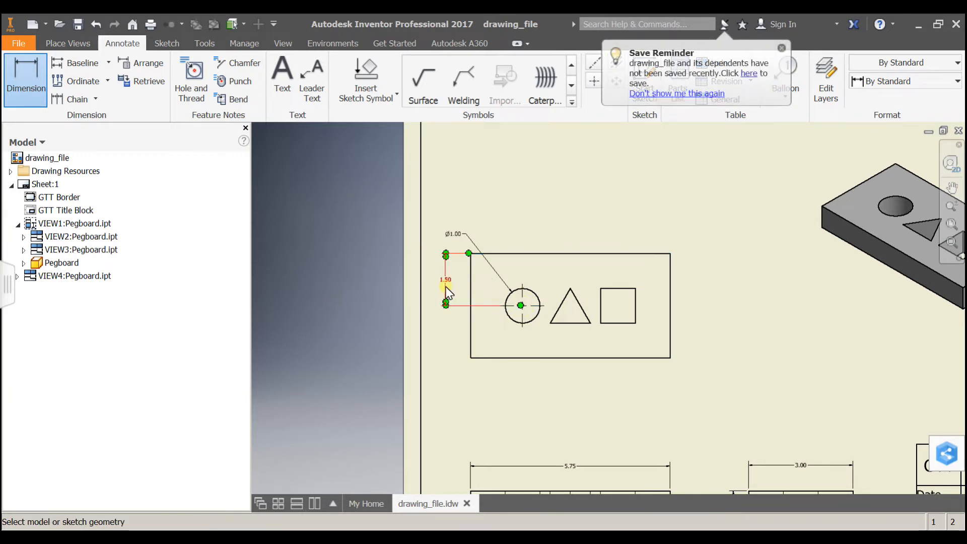
pyautogui.click(471, 328)
pyautogui.click(523, 306)
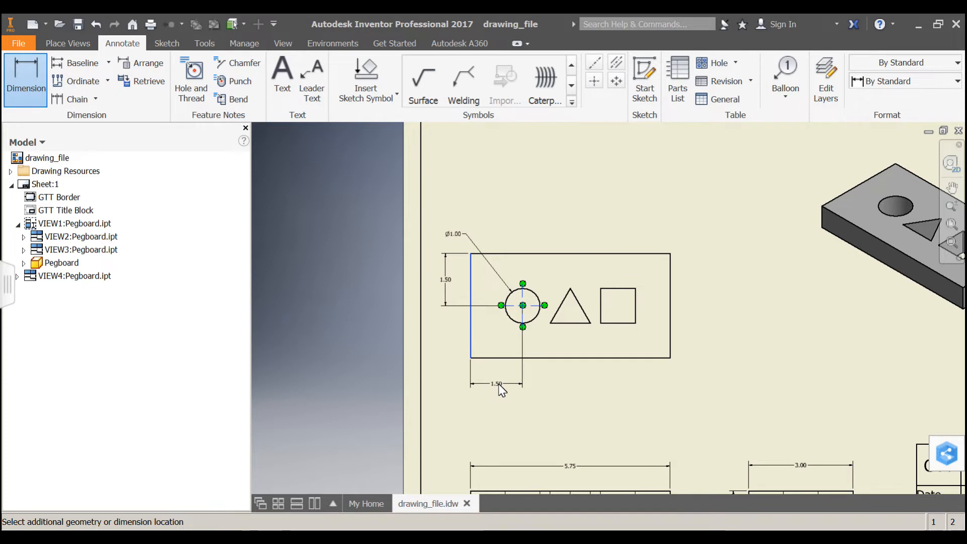
pyautogui.click(498, 386)
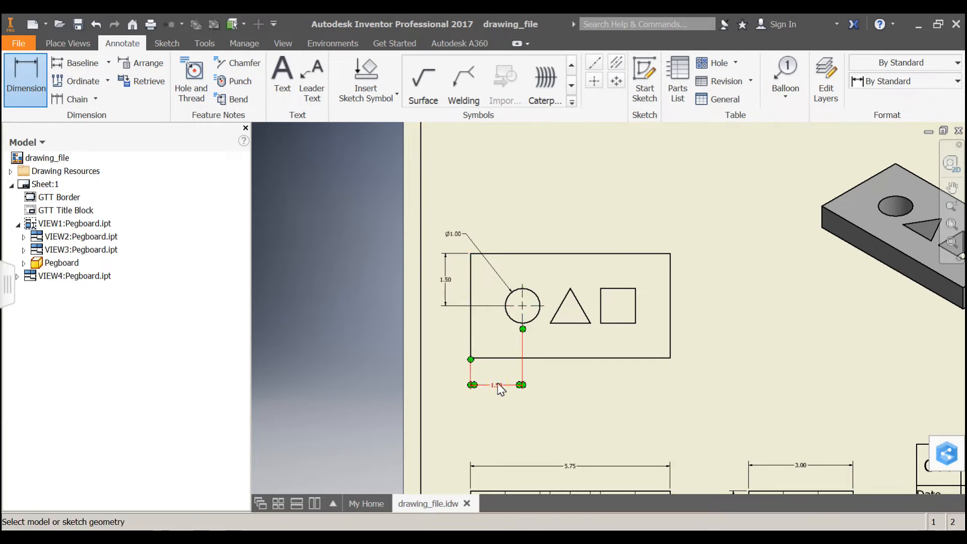
# Dimension the triangle's lower-left corner from the top view's left edge and the triangle's base width, aligning both dimensions below the view.
pyautogui.click(471, 331)
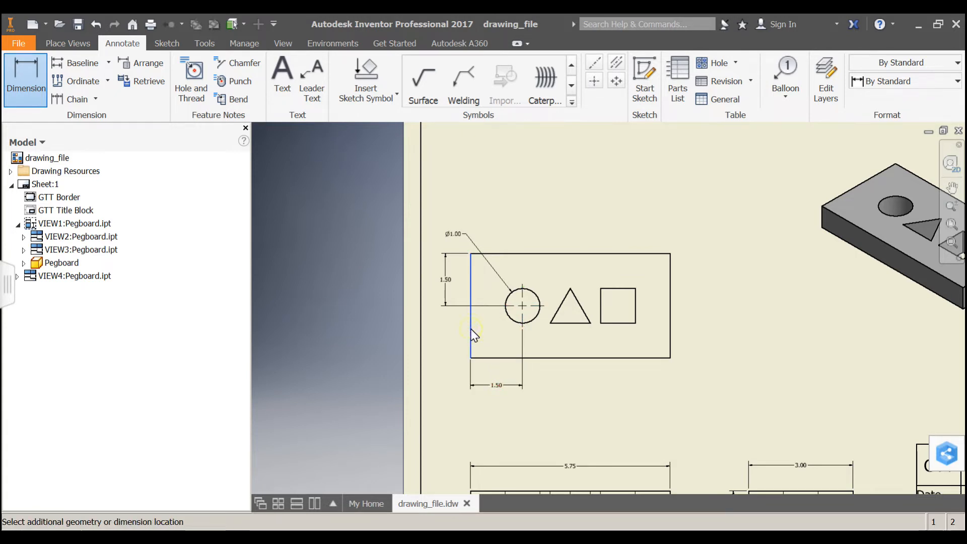
pyautogui.click(550, 323)
pyautogui.click(525, 413)
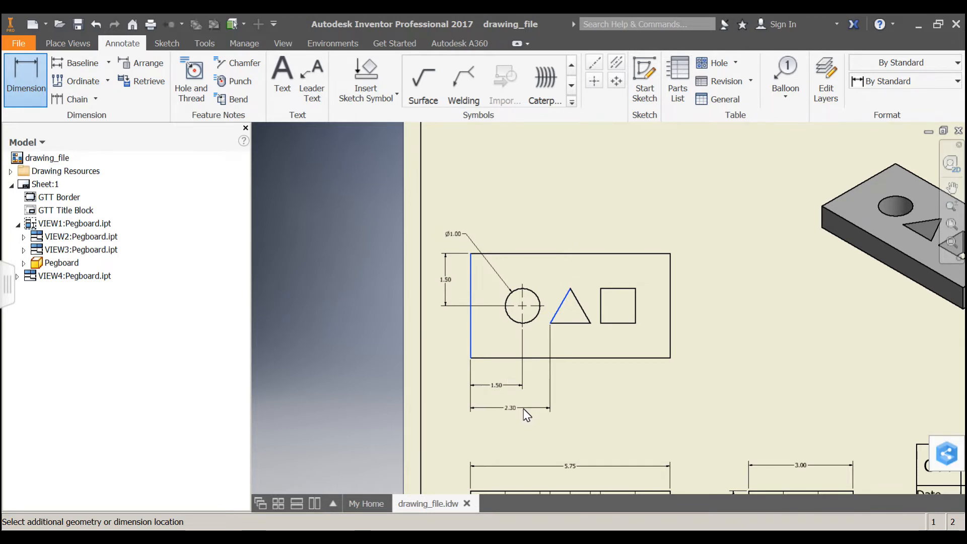
pyautogui.click(526, 413)
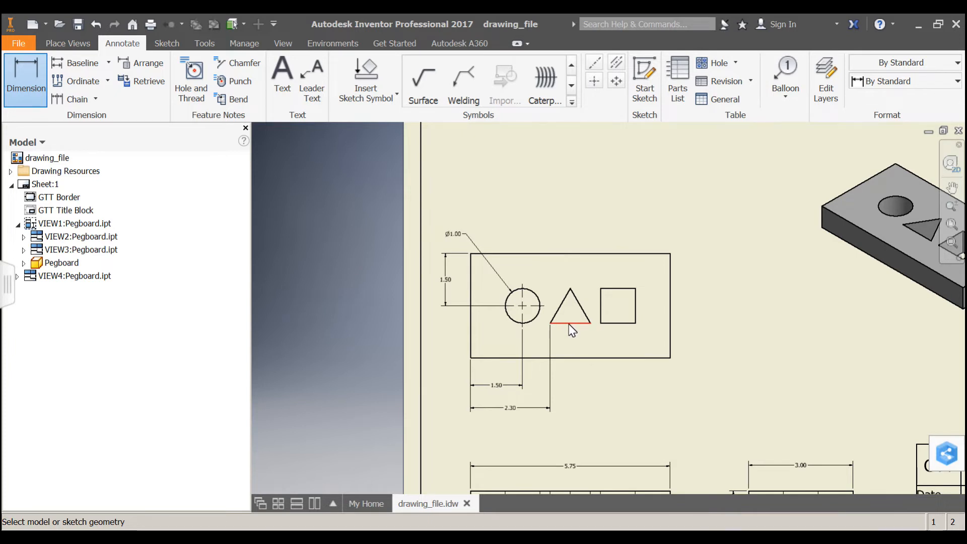
pyautogui.click(581, 324)
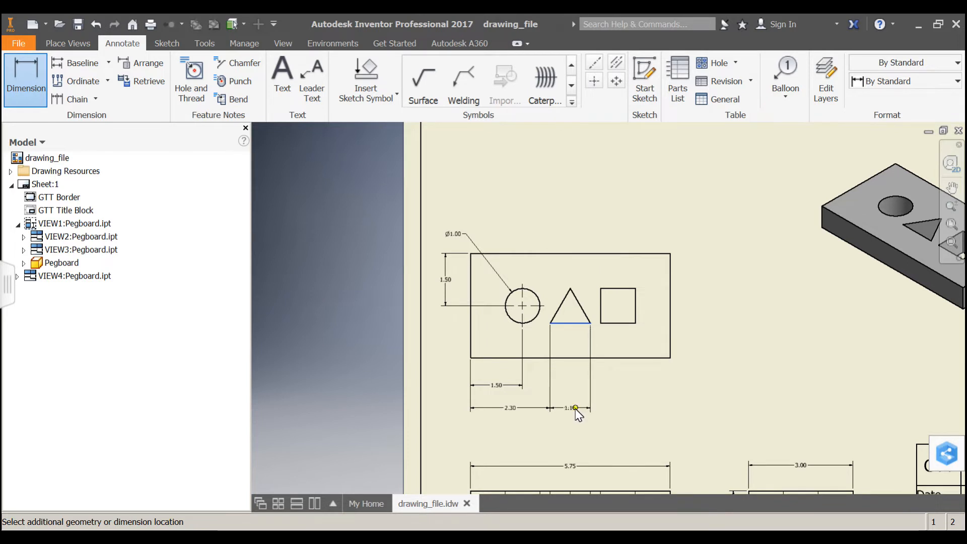
pyautogui.click(575, 408)
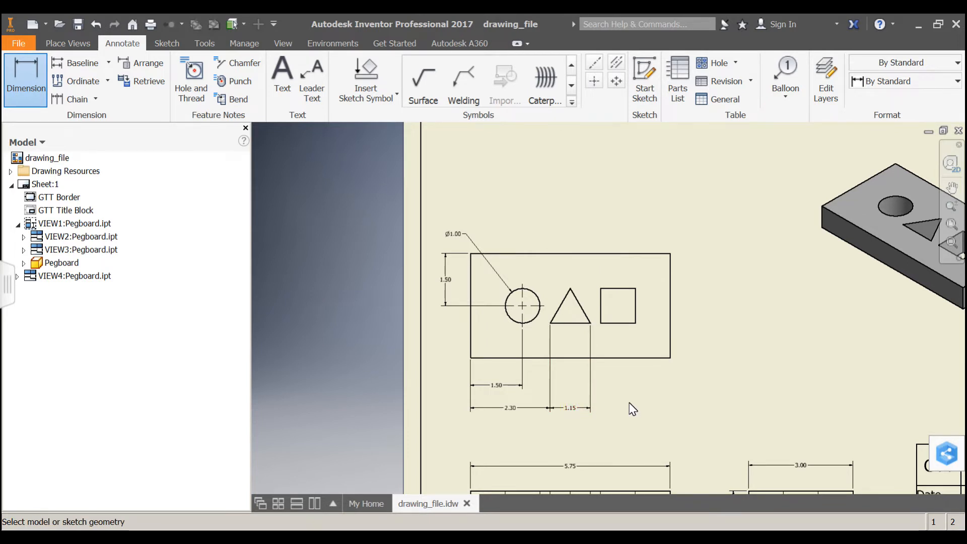
# Dimension the square's left side from the top view's left edge and the square's width, aligning both below the triangle's dimensions.
pyautogui.click(471, 320)
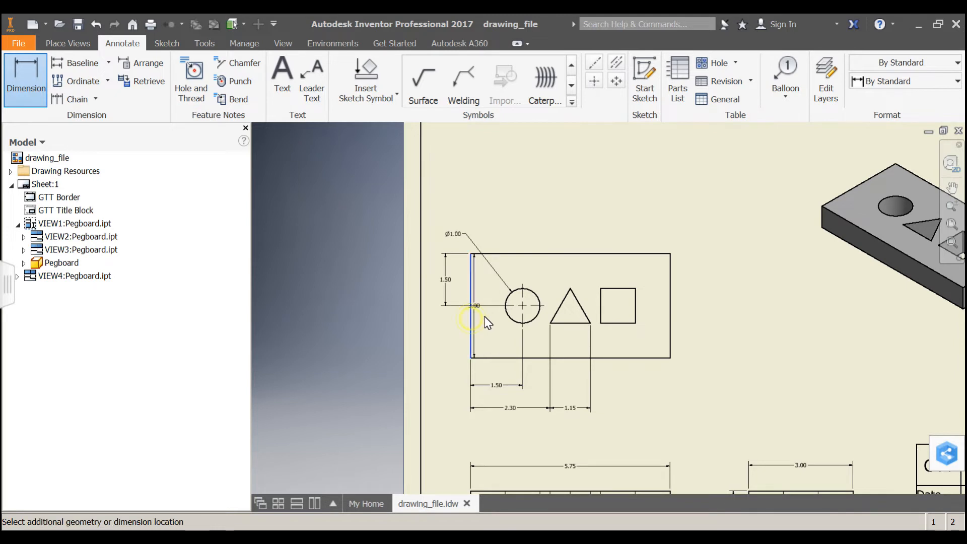
pyautogui.click(600, 313)
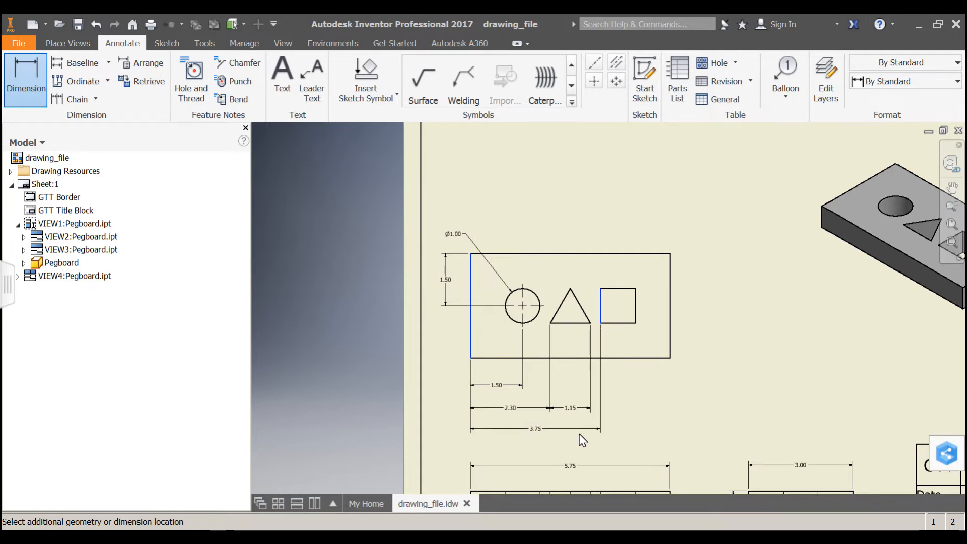
pyautogui.click(579, 435)
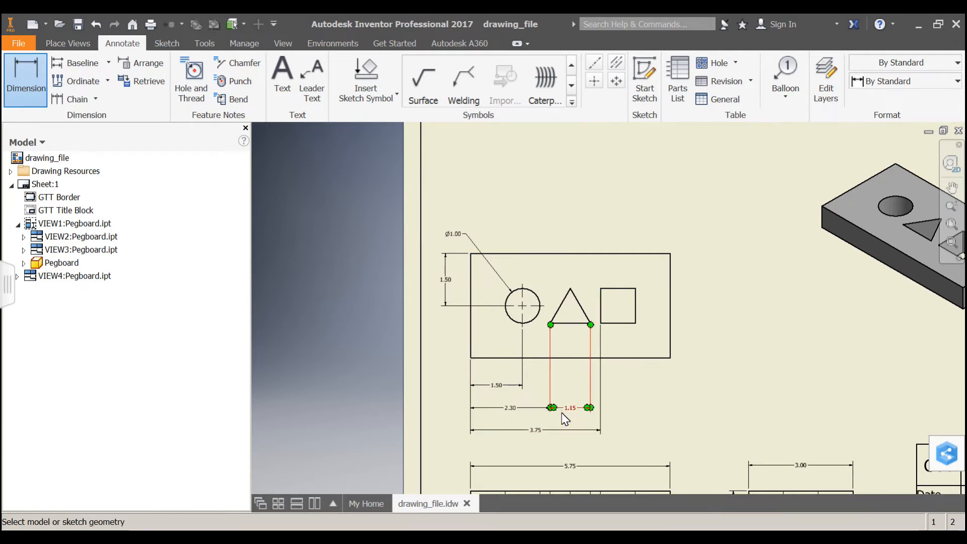
pyautogui.click(629, 324)
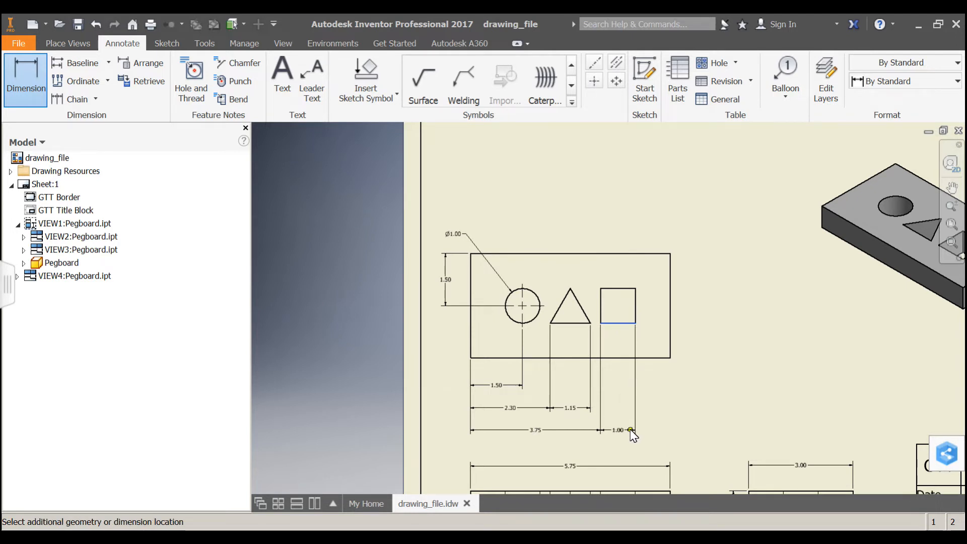
pyautogui.click(630, 429)
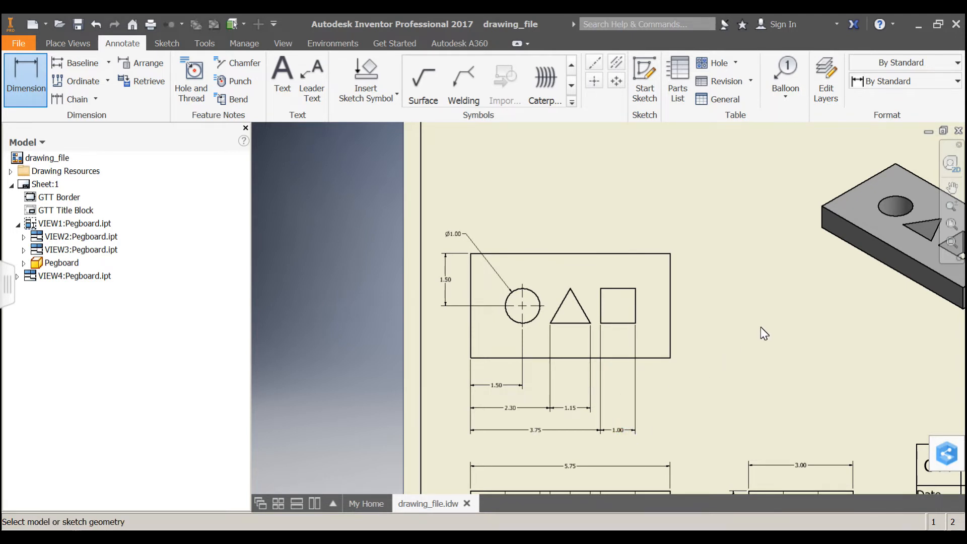
# Dimension the square's top side from the top view's upper edge and the square's height, aligning both to the right of the outline.
pyautogui.click(646, 255)
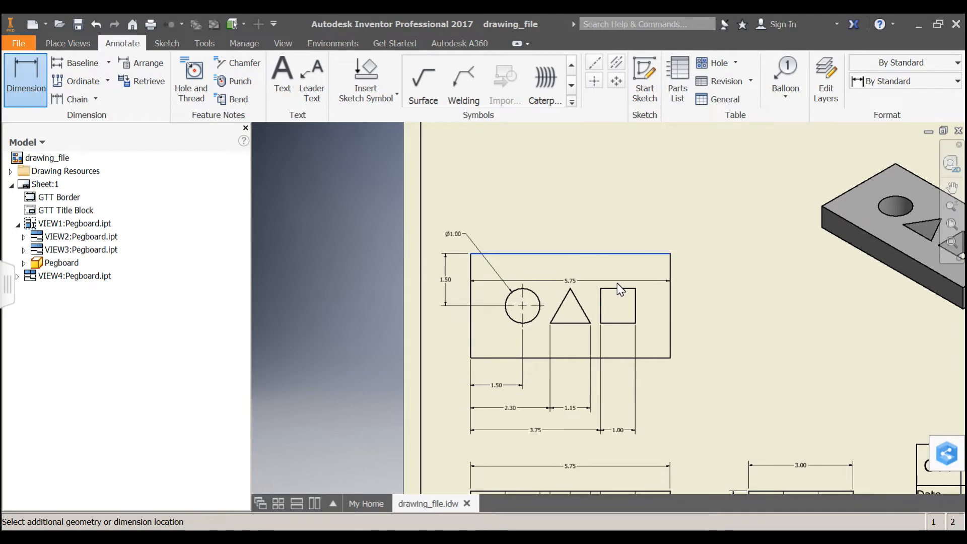
pyautogui.click(700, 276)
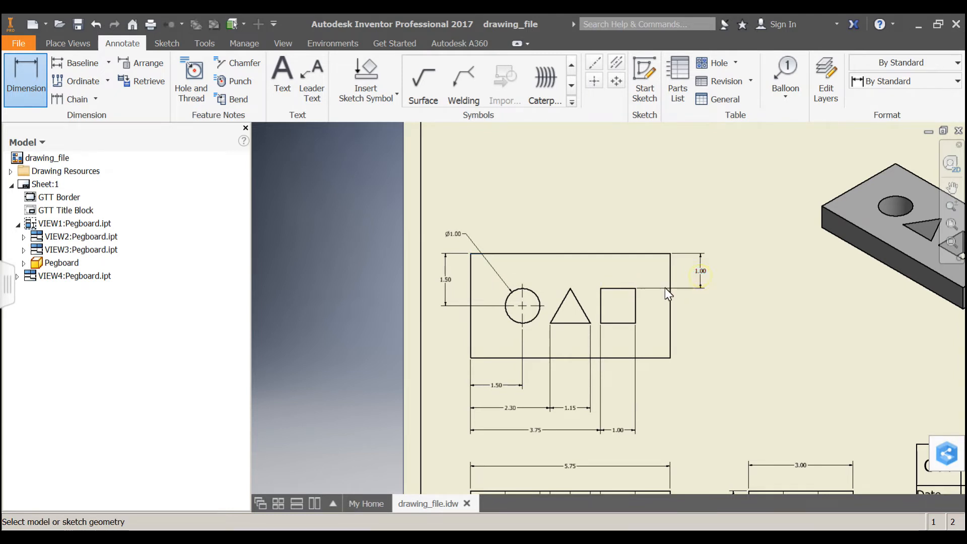
pyautogui.click(636, 297)
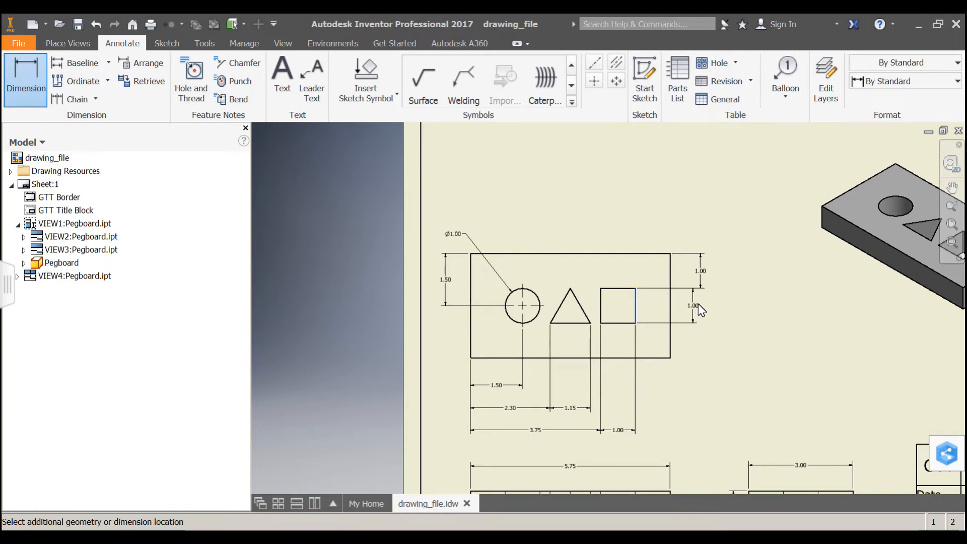
pyautogui.click(701, 304)
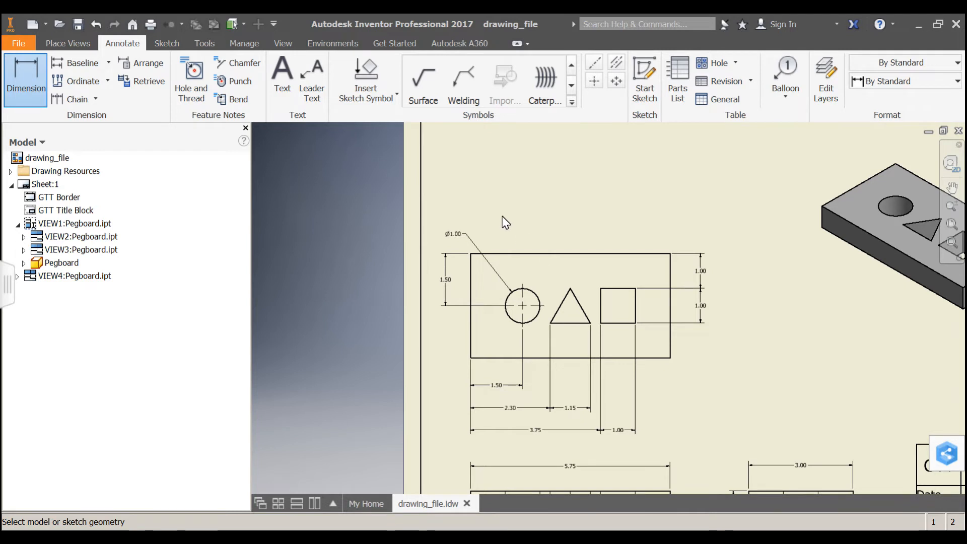
# Place a leader text annotation from the triangle's right side to a point above the top view's outline.
pyautogui.click(309, 83)
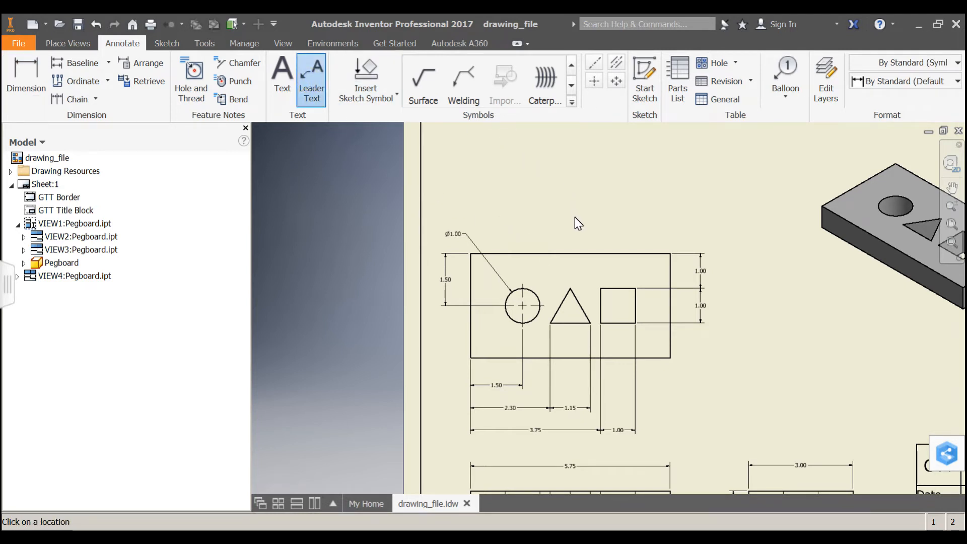
pyautogui.click(576, 297)
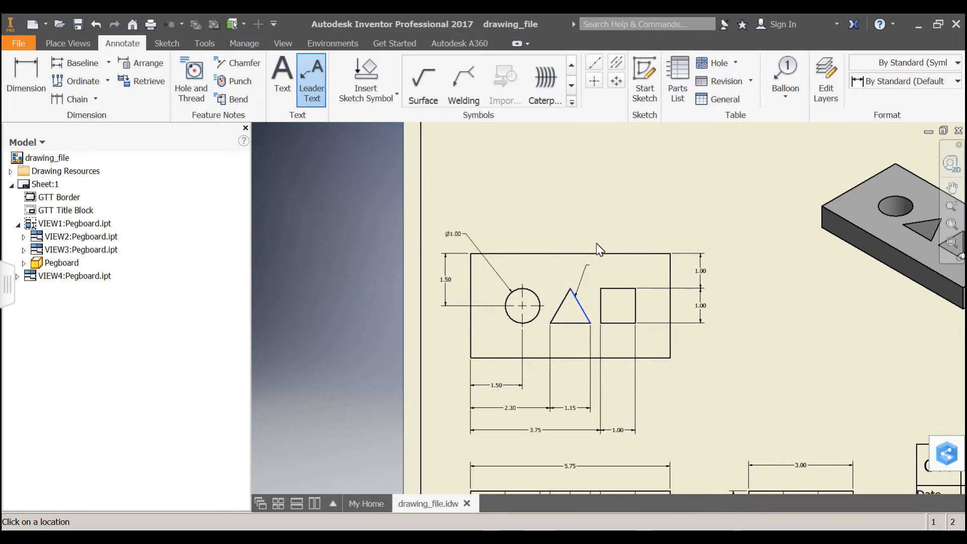
pyautogui.click(606, 208)
pyautogui.rightClick(607, 209)
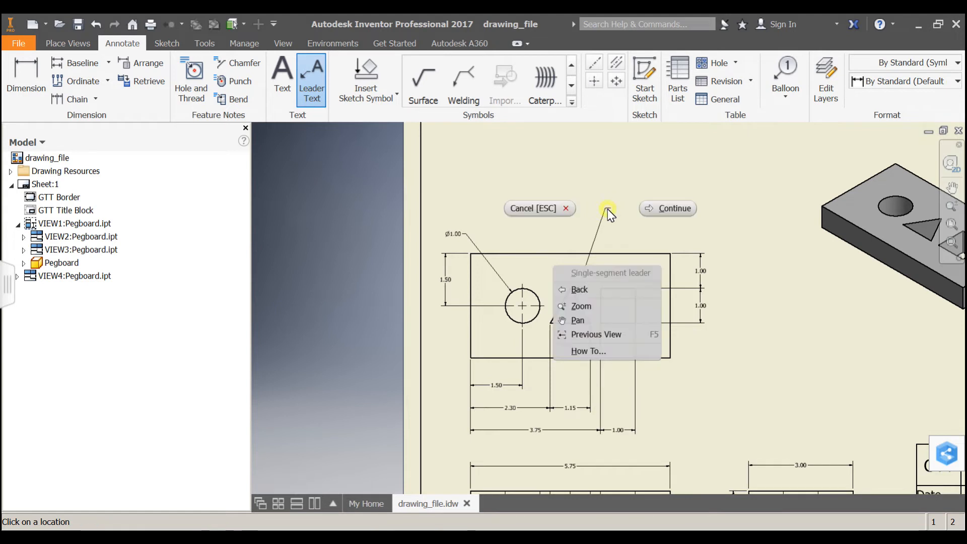
pyautogui.click(652, 207)
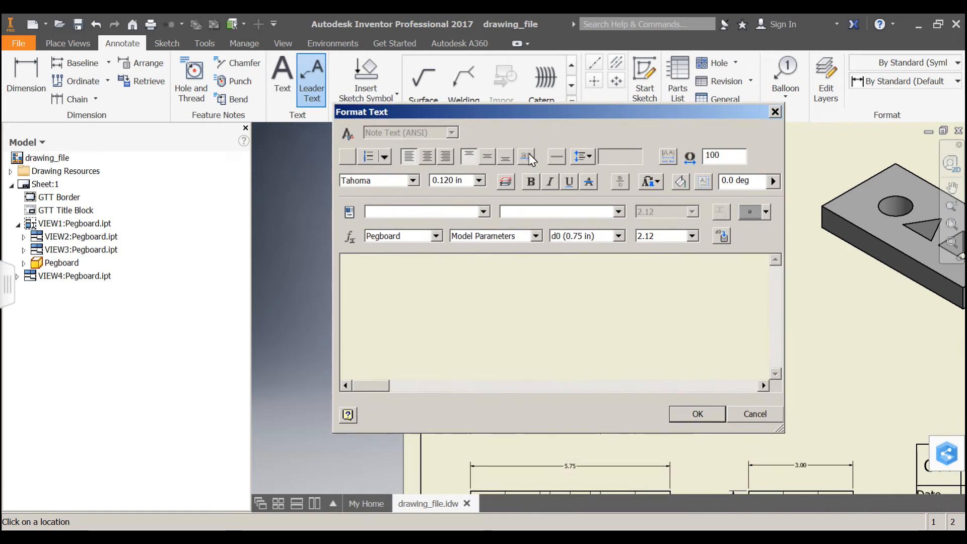
# Set the leader note's text height to 0.25 in and enter "Equilateral Triangle" as its text.
pyautogui.click(462, 179)
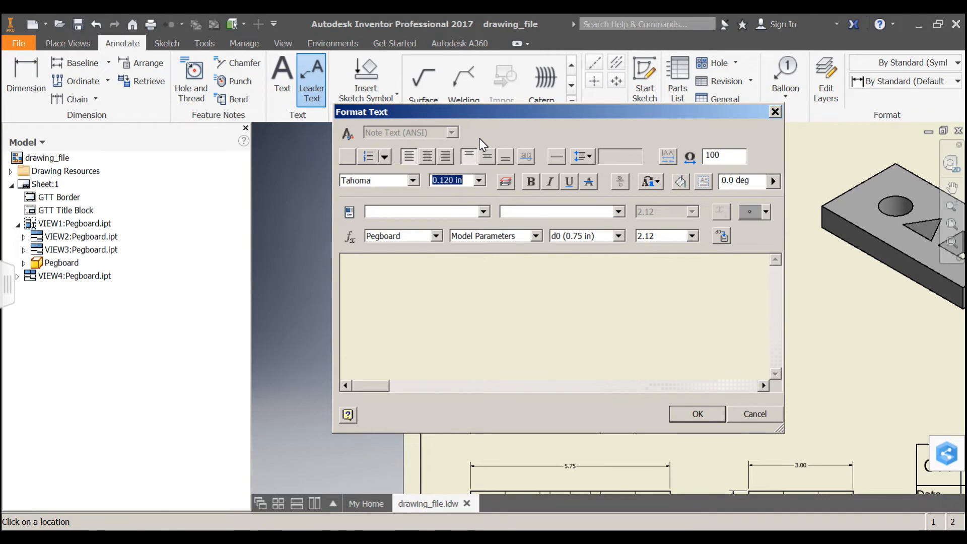
pyautogui.write('.25')
pyautogui.click(500, 290)
pyautogui.write('Equi')
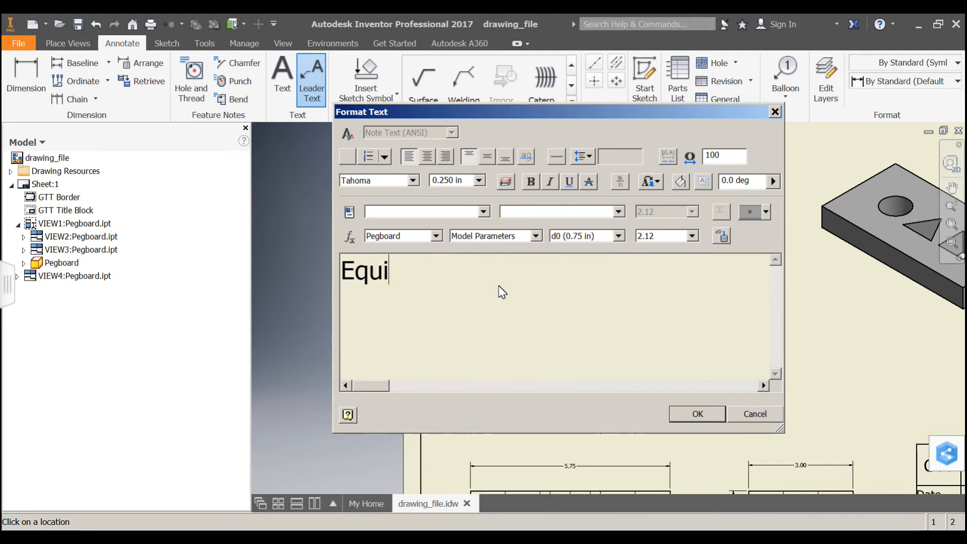
pyautogui.write('la')
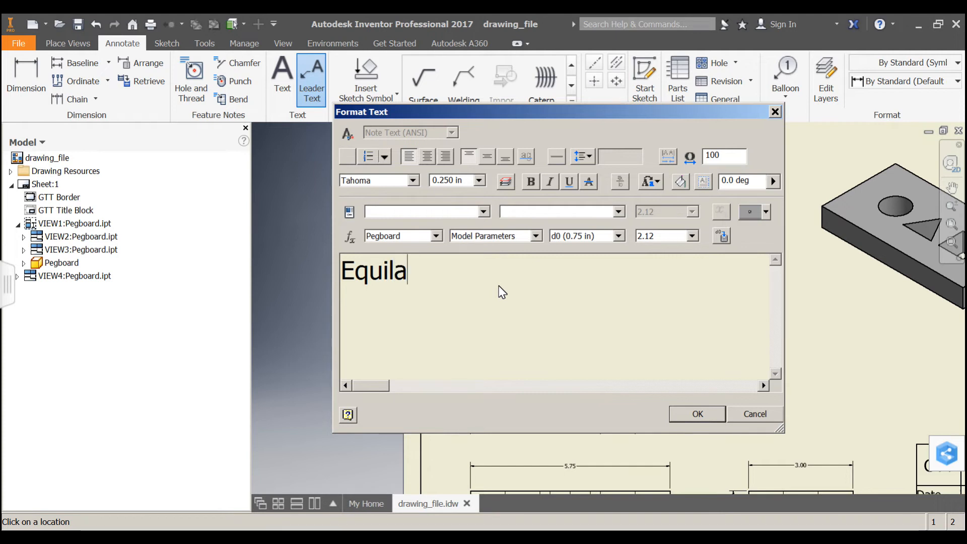
pyautogui.write('teral T')
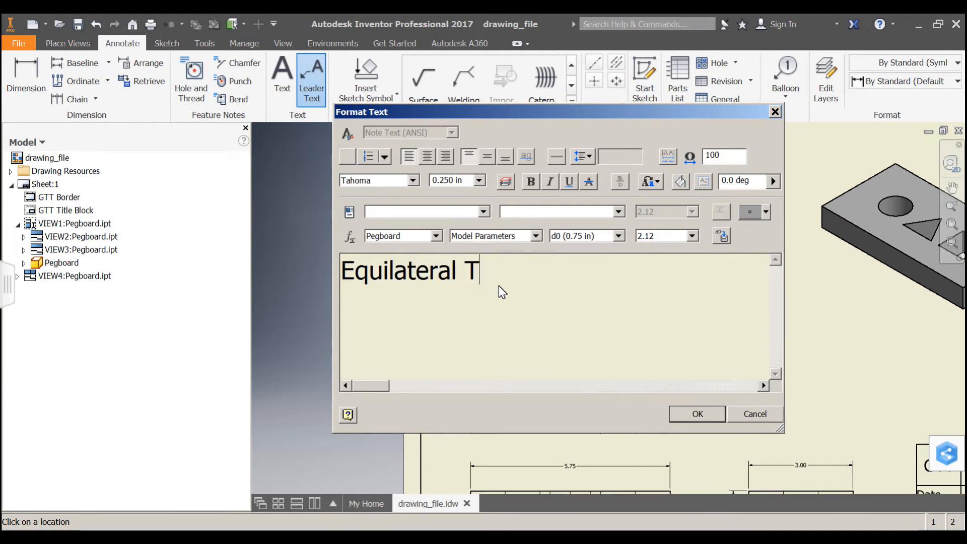
pyautogui.write('riangl')
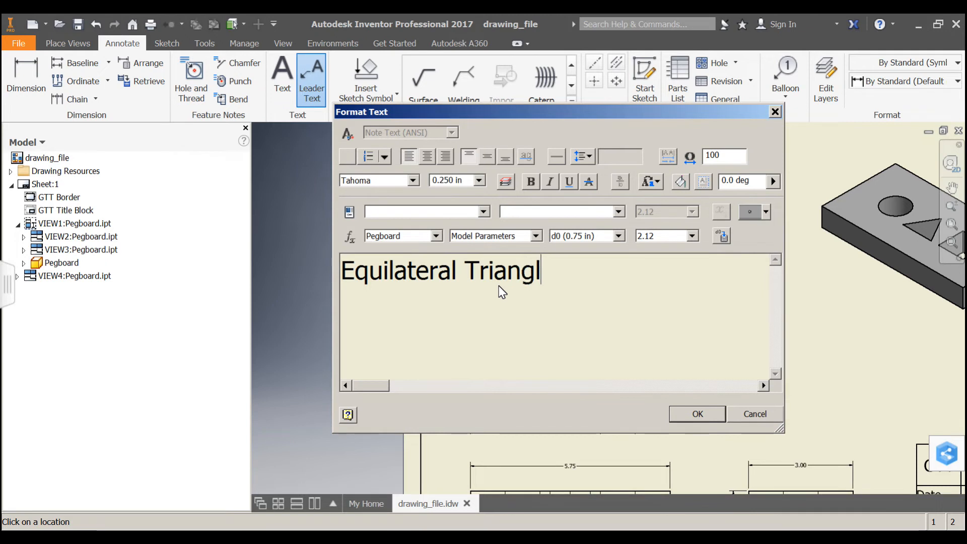
pyautogui.write('e')
pyautogui.click(712, 411)
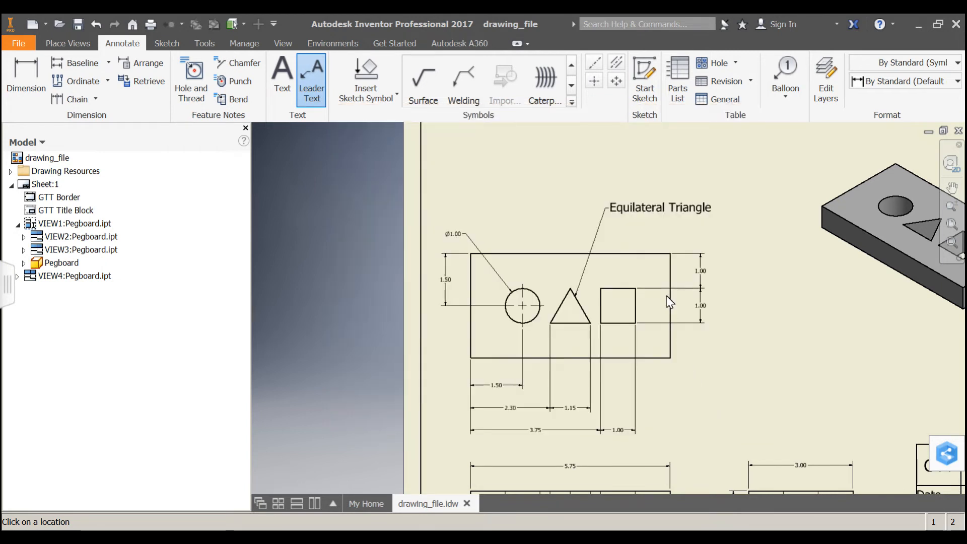
# Create a text box in the title block beneath the Project Name label, spanning most of the cell's width.
pyautogui.scroll(3, 775, 354)
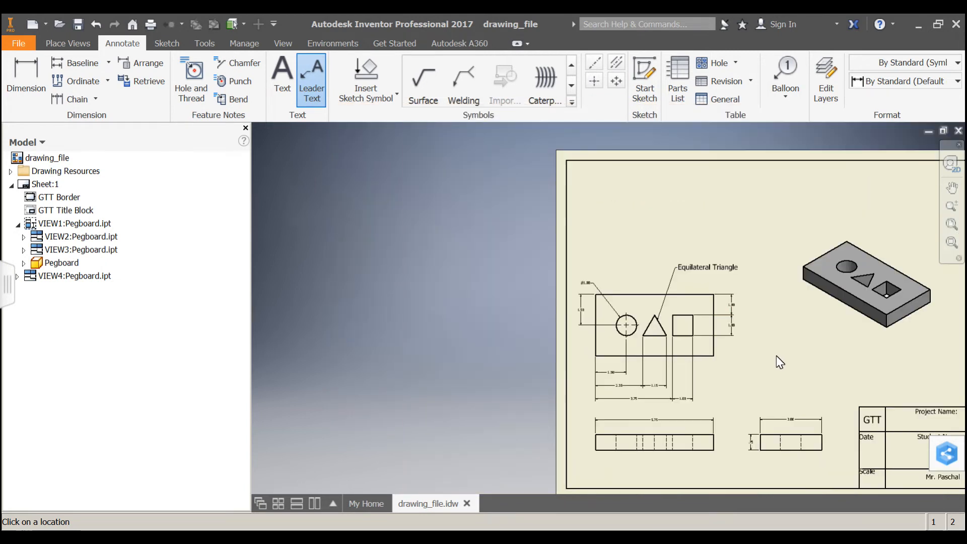
pyautogui.moveTo(776, 355); pyautogui.dragTo(616, 323, button='middle')
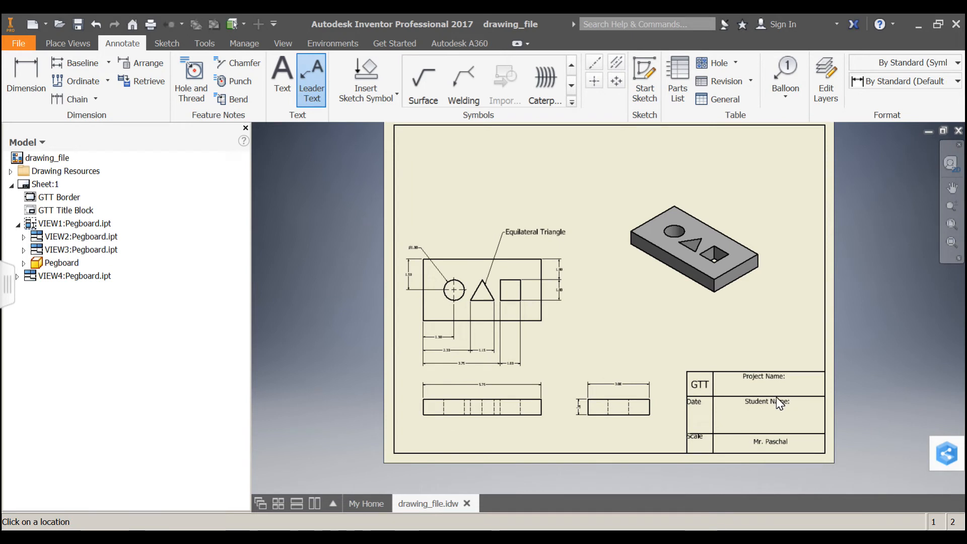
pyautogui.scroll(-3, 753, 410)
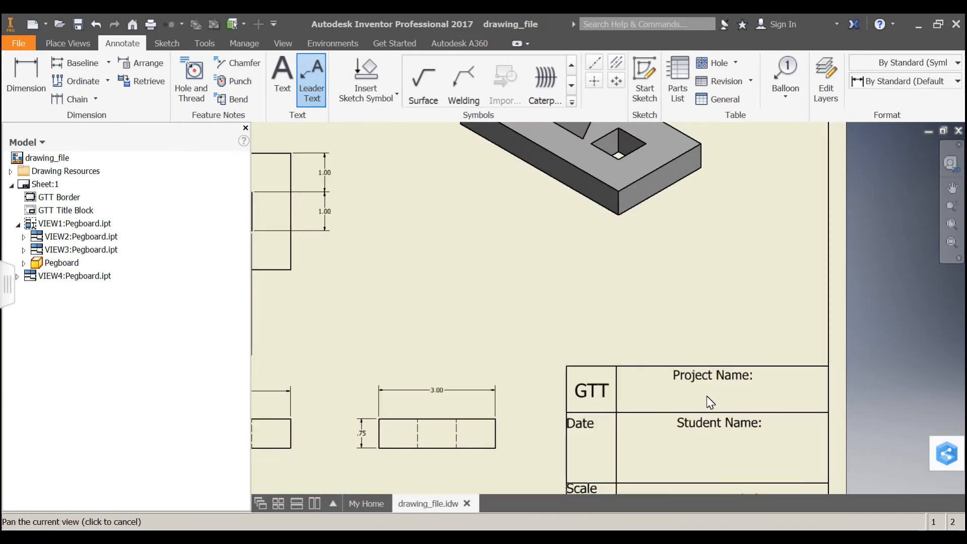
pyautogui.moveTo(706, 396); pyautogui.dragTo(695, 386, button='middle')
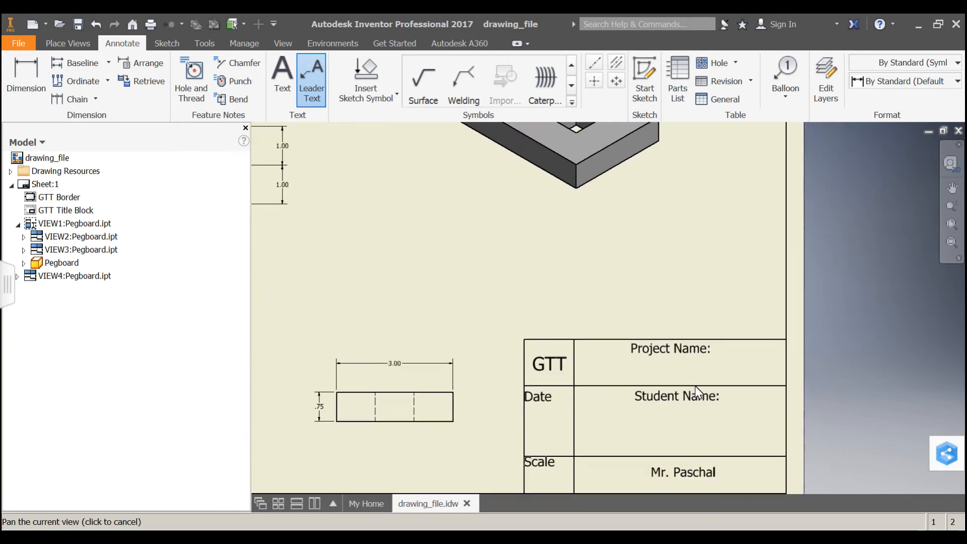
pyautogui.click(275, 74)
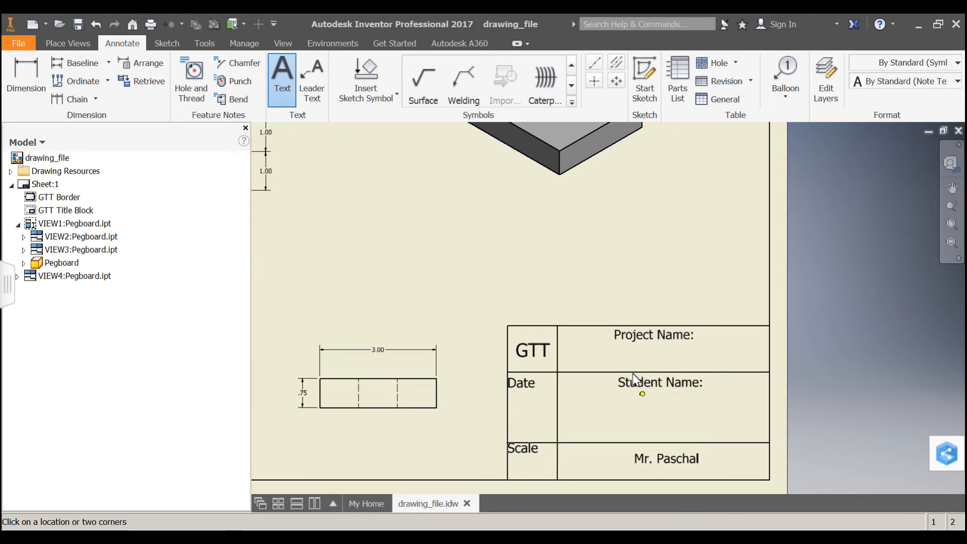
pyautogui.moveTo(633, 377); pyautogui.dragTo(633, 373, button='middle')
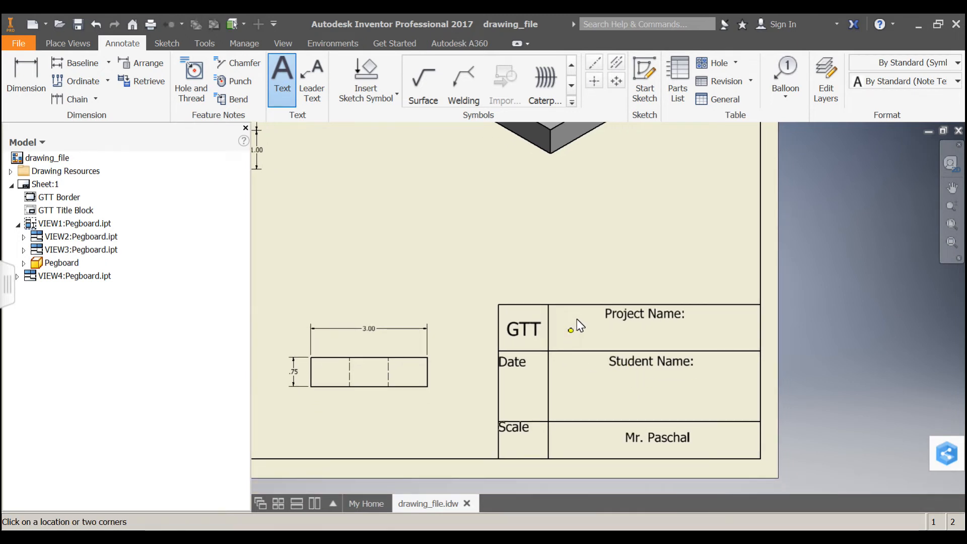
pyautogui.moveTo(571, 318)
pyautogui.mouseDown()
pyautogui.moveTo(603, 335)
pyautogui.moveTo(735, 345)
pyautogui.mouseUp()
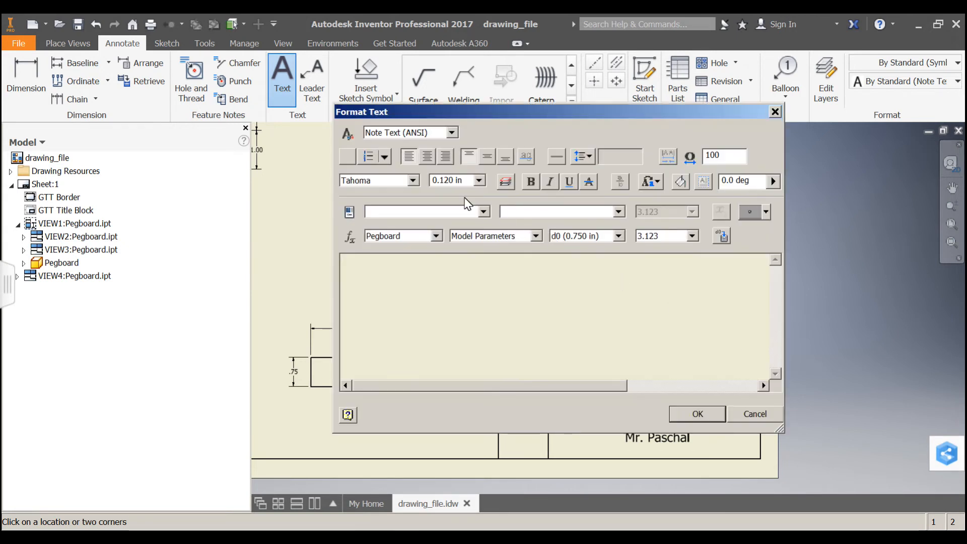
# Enter "PEGBOARD" at 0.35 in text height as the project name and move it centered beneath the Project Name label.
pyautogui.click(468, 180)
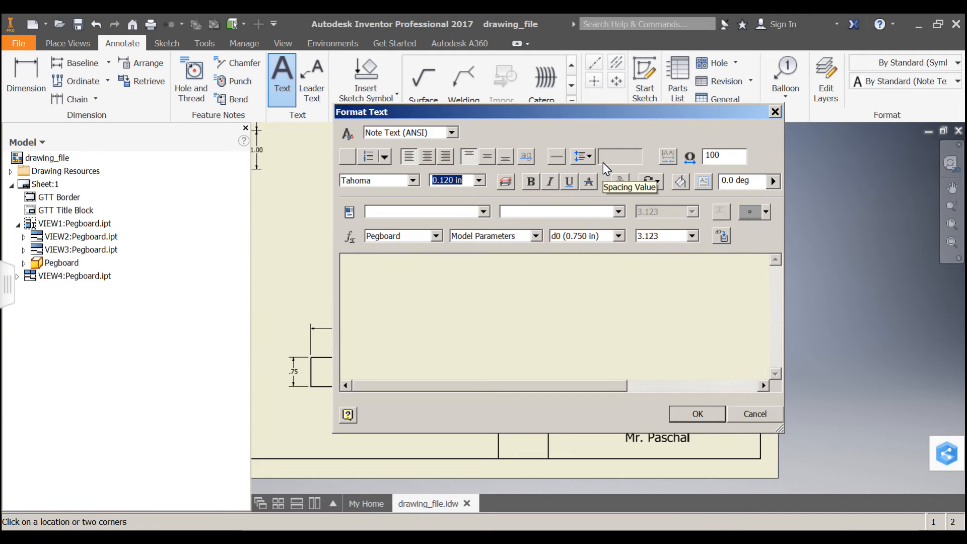
pyautogui.write('.35')
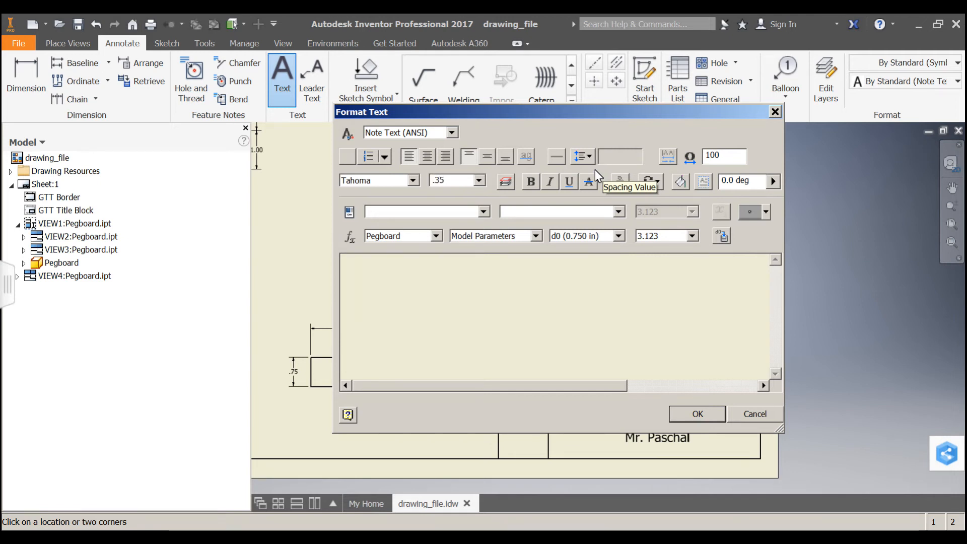
pyautogui.click(472, 274)
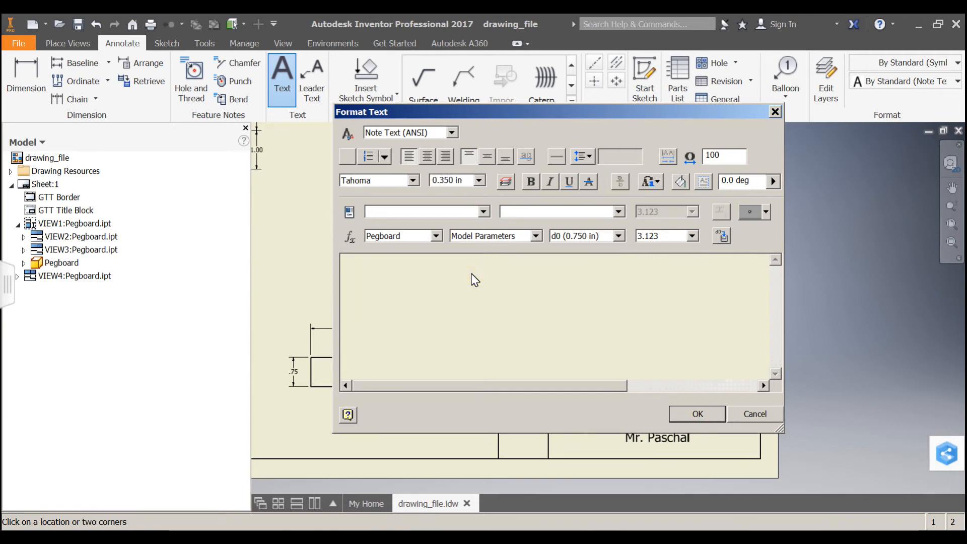
pyautogui.write('PEG')
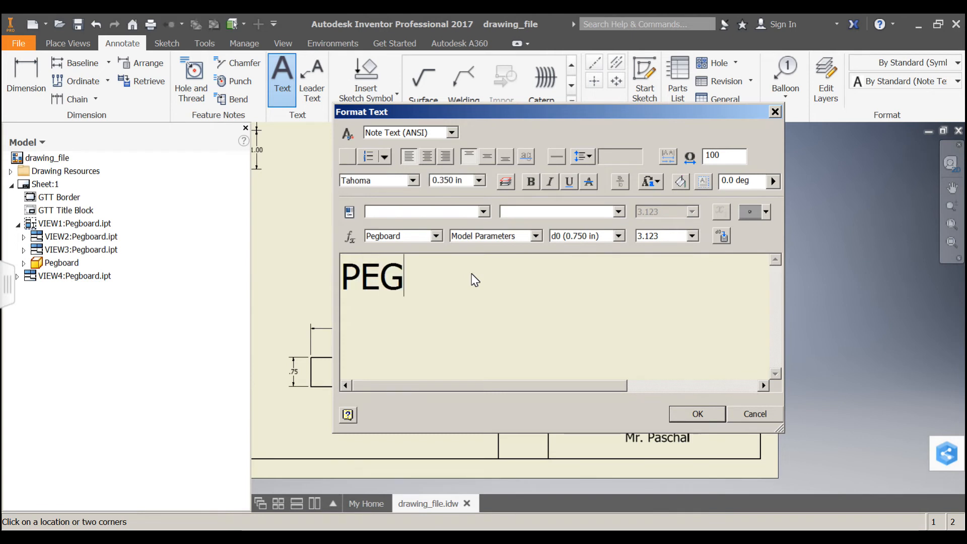
pyautogui.write('BOARD')
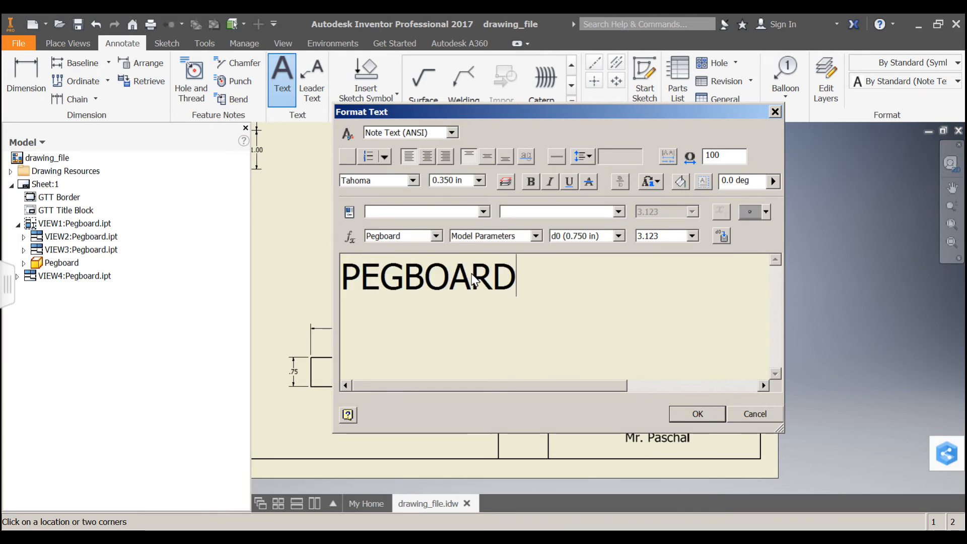
pyautogui.click(698, 408)
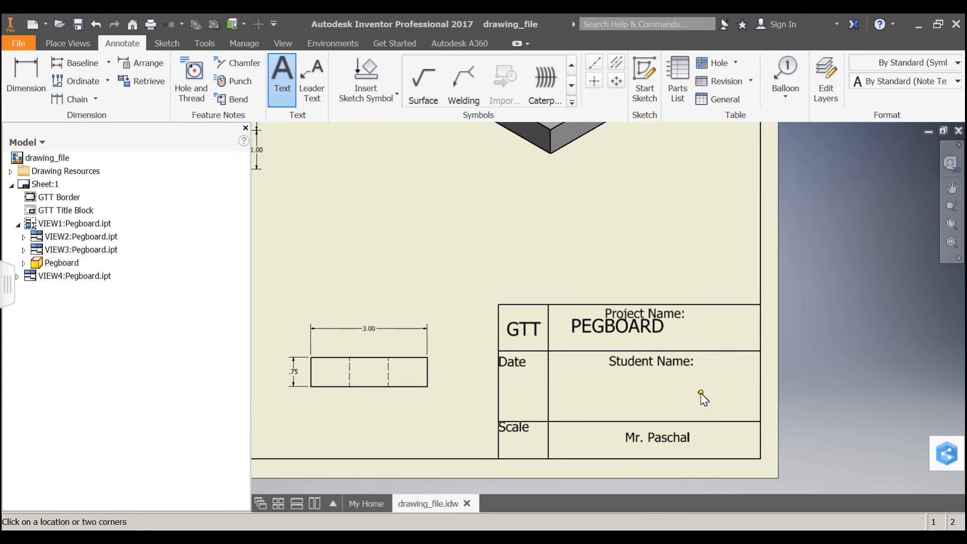
pyautogui.press('Escape')
pyautogui.click(627, 333)
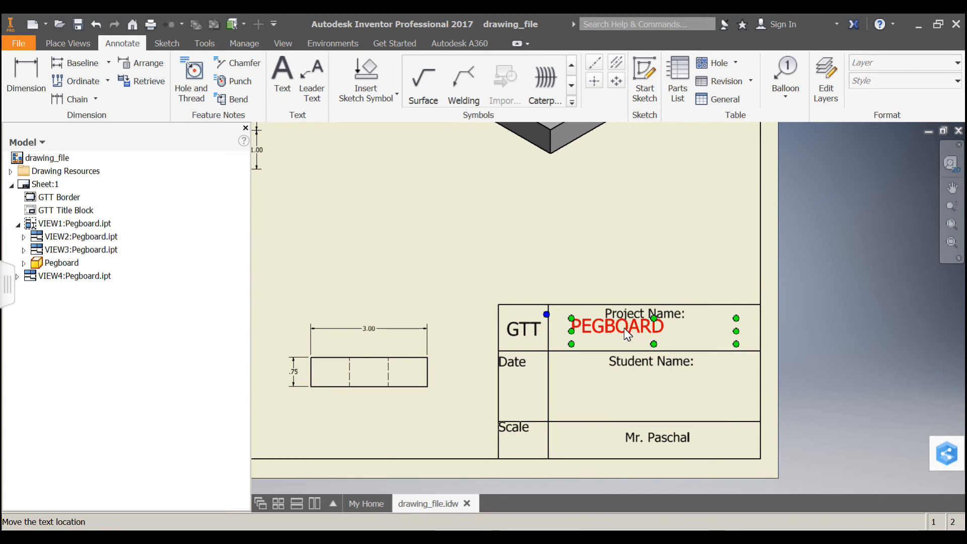
pyautogui.moveTo(622, 327); pyautogui.dragTo(652, 334)
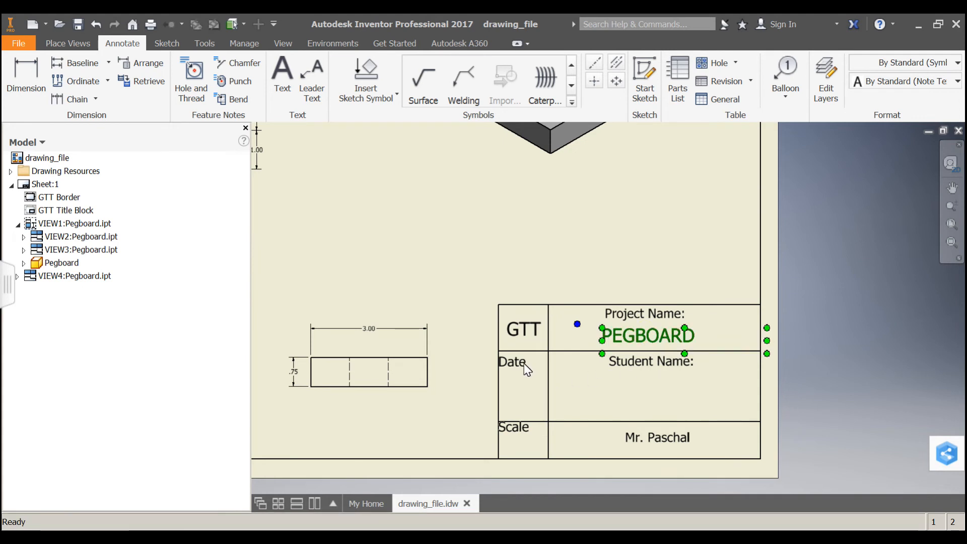
# Add a text box beneath the title block's Date label reading "12/6" at 0.35 in text height.
pyautogui.click(282, 81)
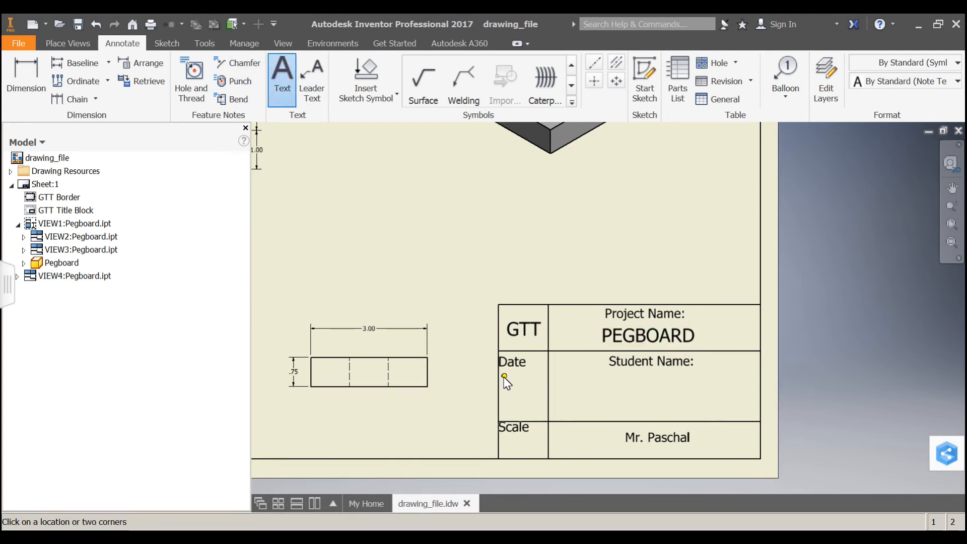
pyautogui.moveTo(502, 376); pyautogui.dragTo(546, 416)
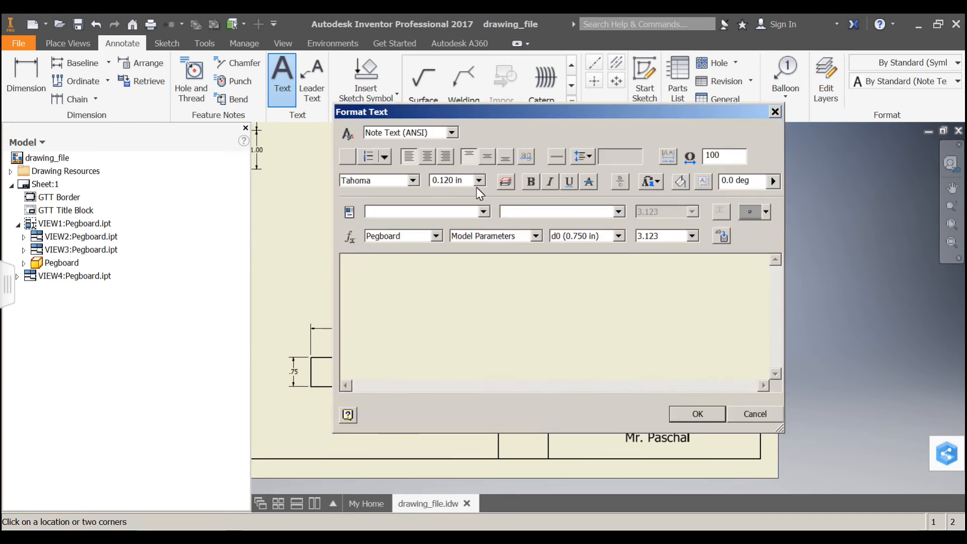
pyautogui.click(466, 181)
pyautogui.write('.35')
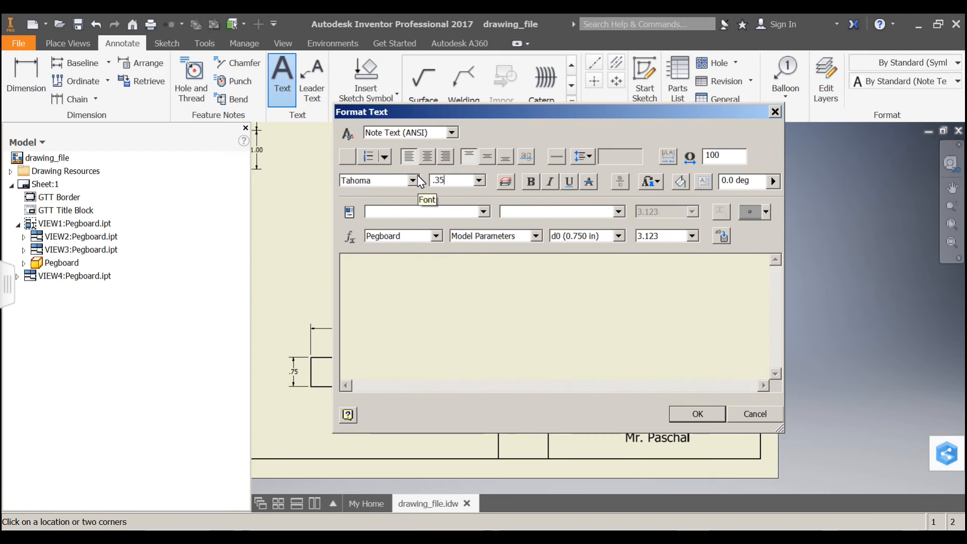
pyautogui.click(484, 283)
pyautogui.write('12/6')
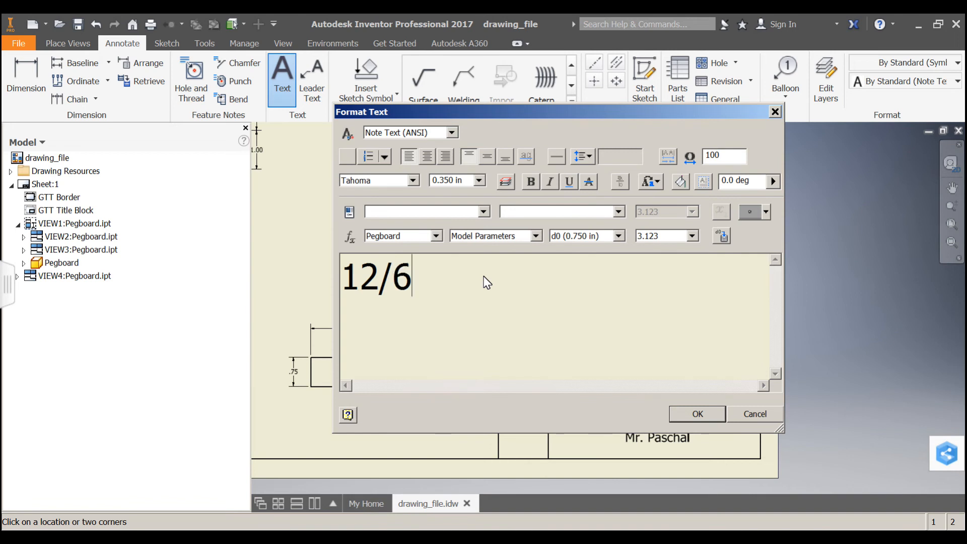
pyautogui.click(698, 413)
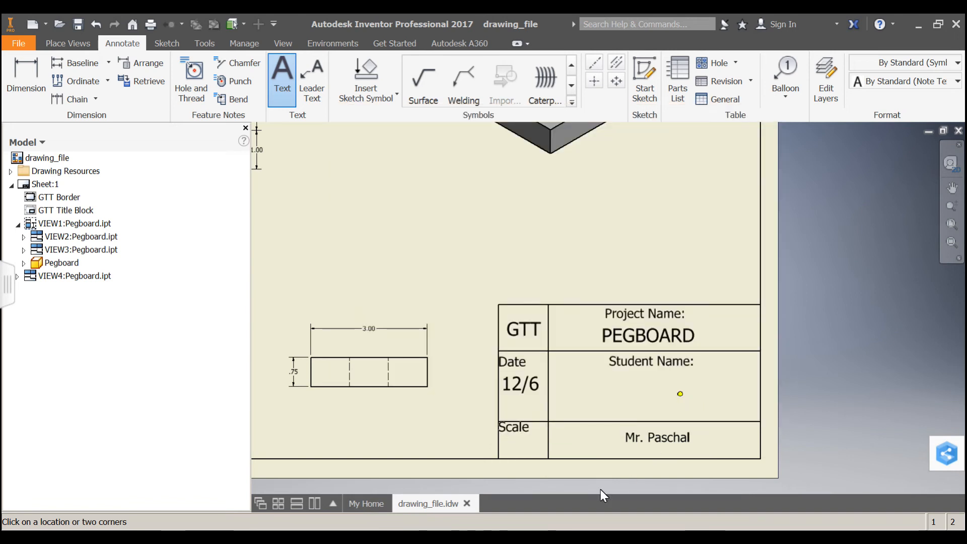
# Add a text box beneath the title block's Scale label reading "1:1" at 0.35 in text height.
pyautogui.moveTo(502, 438); pyautogui.dragTo(544, 457)
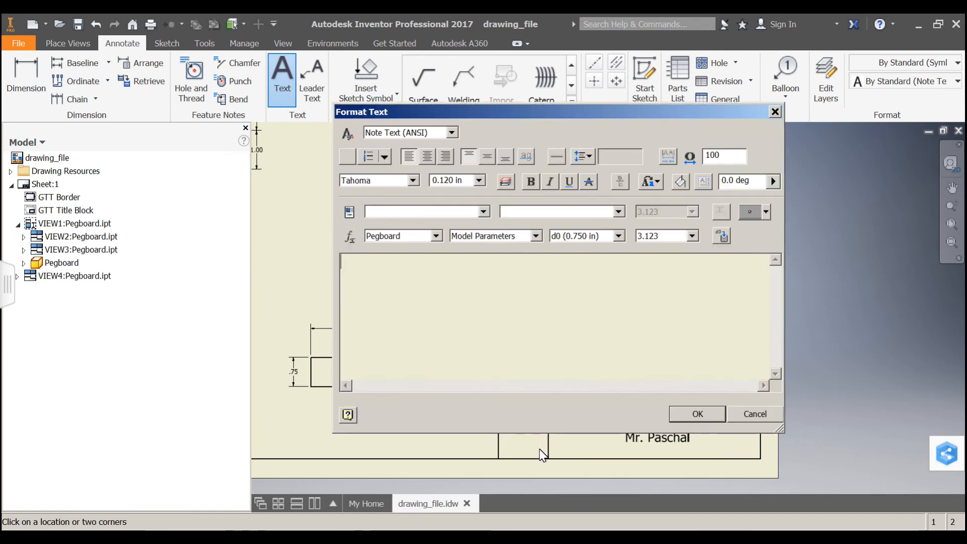
pyautogui.click(463, 177)
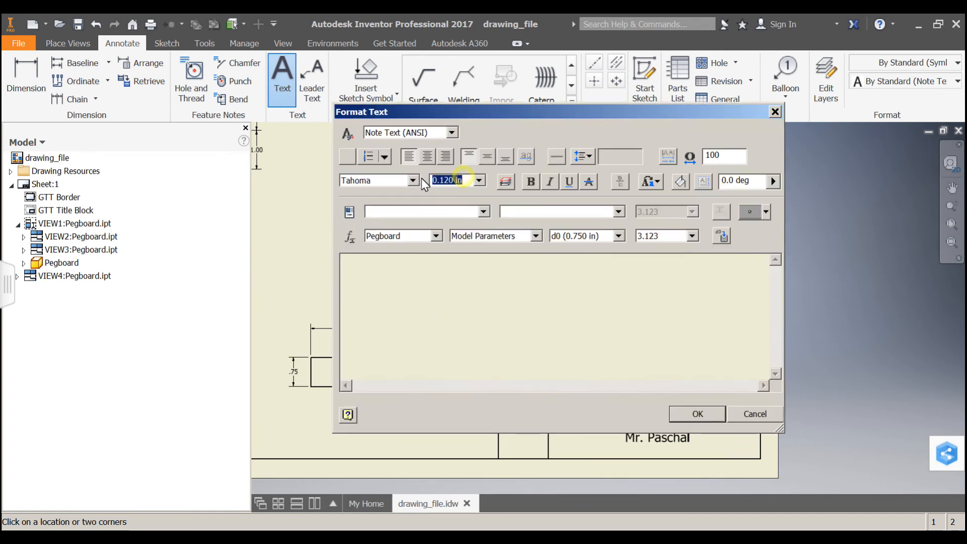
pyautogui.write('.35')
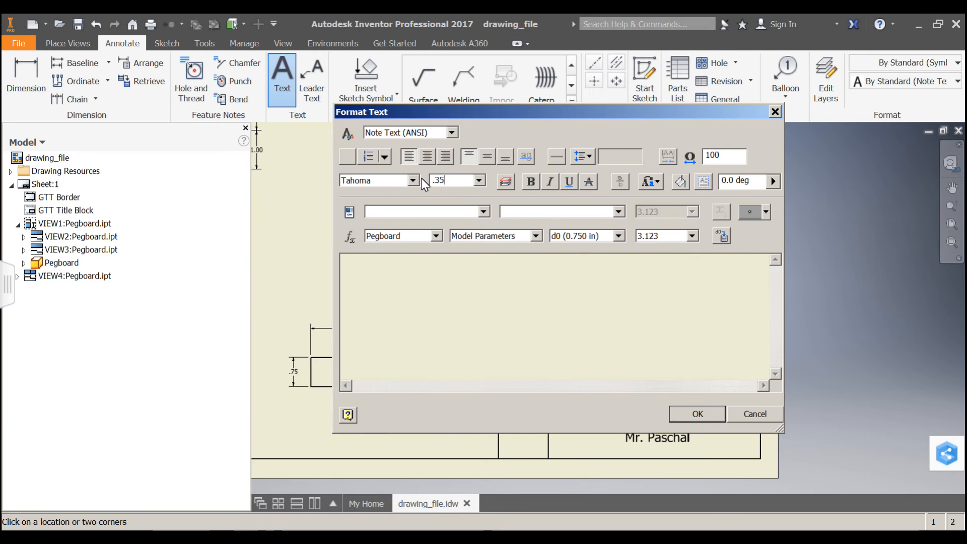
pyautogui.click(512, 291)
pyautogui.write('1:1')
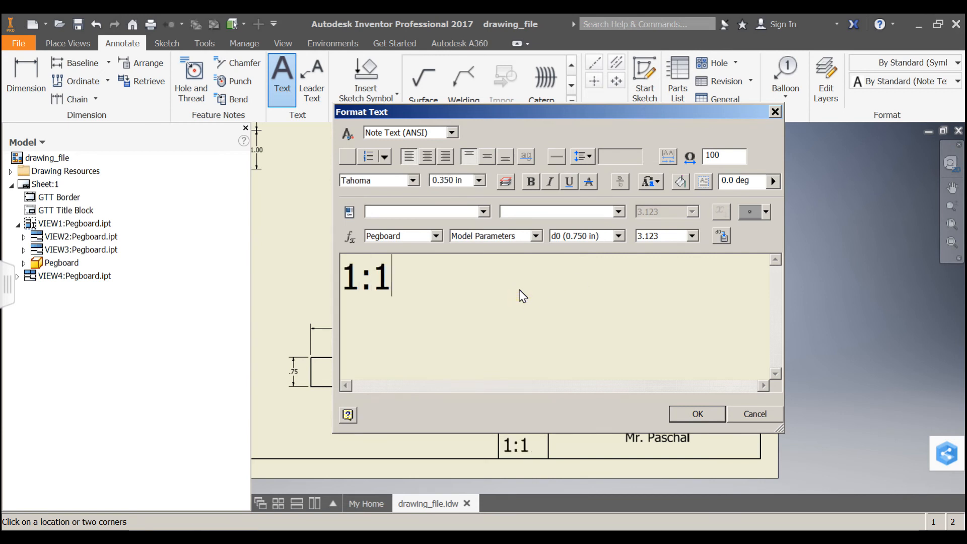
pyautogui.click(710, 412)
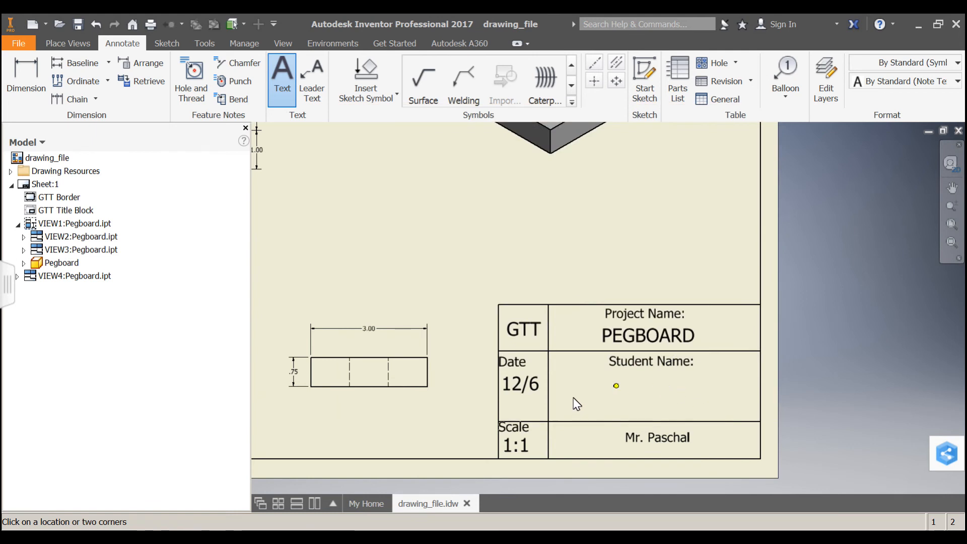
# Add a text box across the Student Name cell with the placeholder "First Last" at 0.35 in text height.
pyautogui.moveTo(561, 374); pyautogui.dragTo(743, 410)
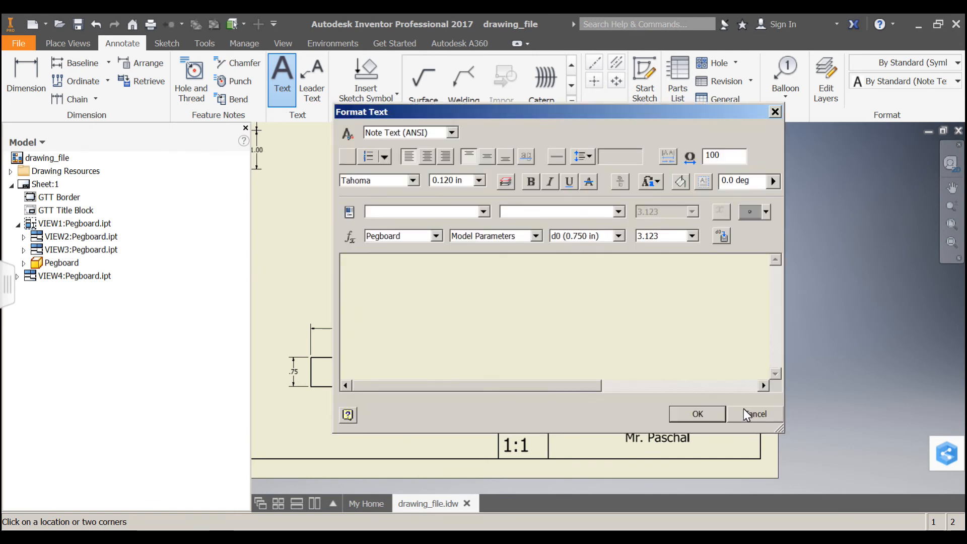
pyautogui.moveTo(464, 181); pyautogui.dragTo(410, 176)
pyautogui.write('.35')
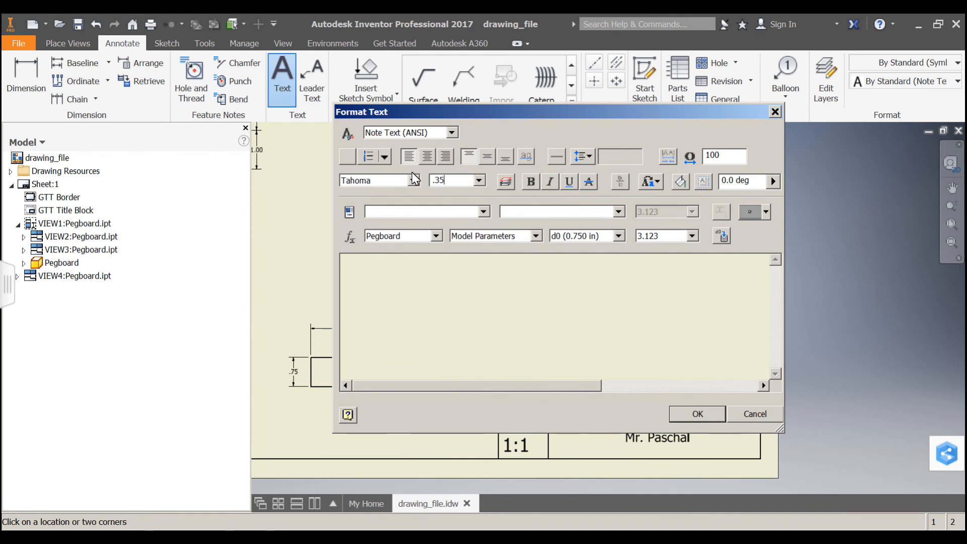
pyautogui.click(396, 316)
pyautogui.write('FIRST')
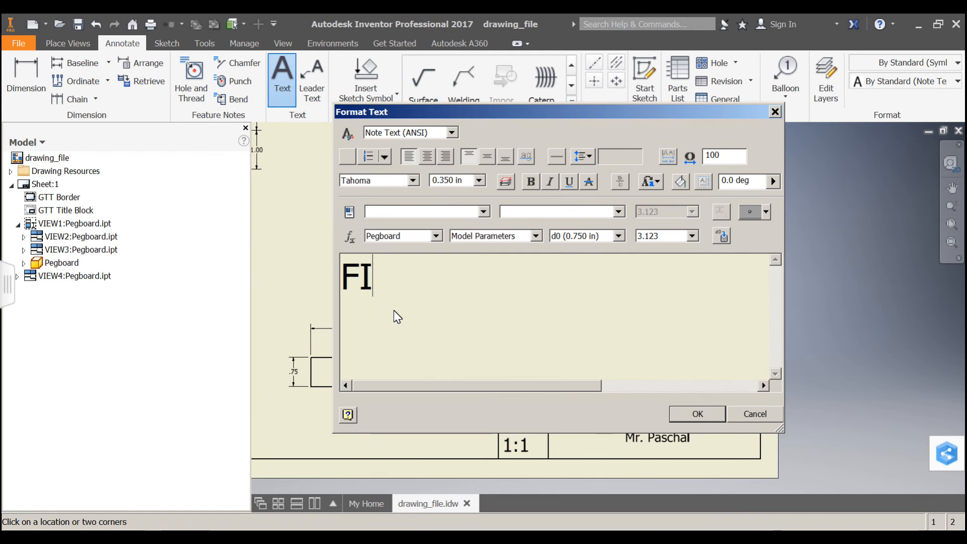
pyautogui.press('BackSpace')
pyautogui.press('BackSpace')
pyautogui.press('BackSpace')
pyautogui.press('BackSpace')
pyautogui.press('BackSpace')
pyautogui.write('irst ')
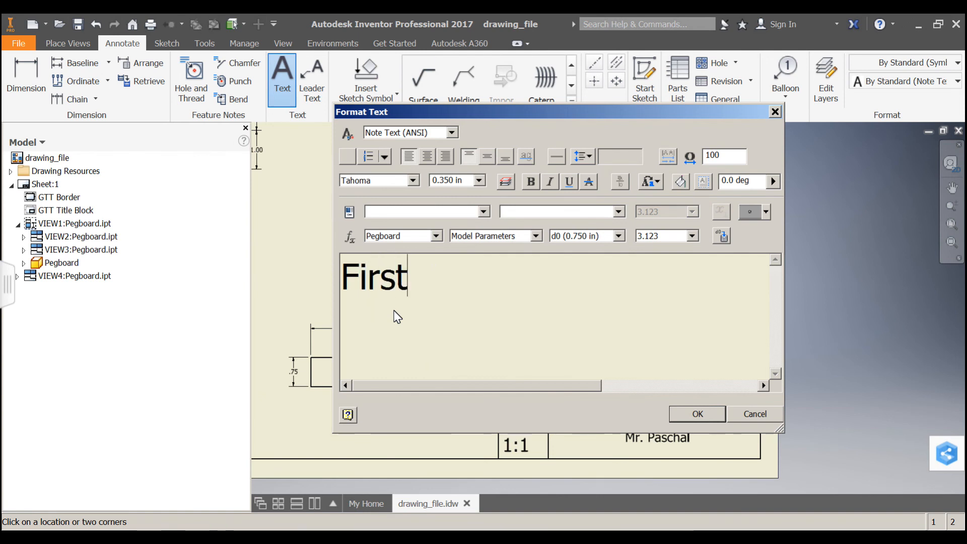
pyautogui.write('Last')
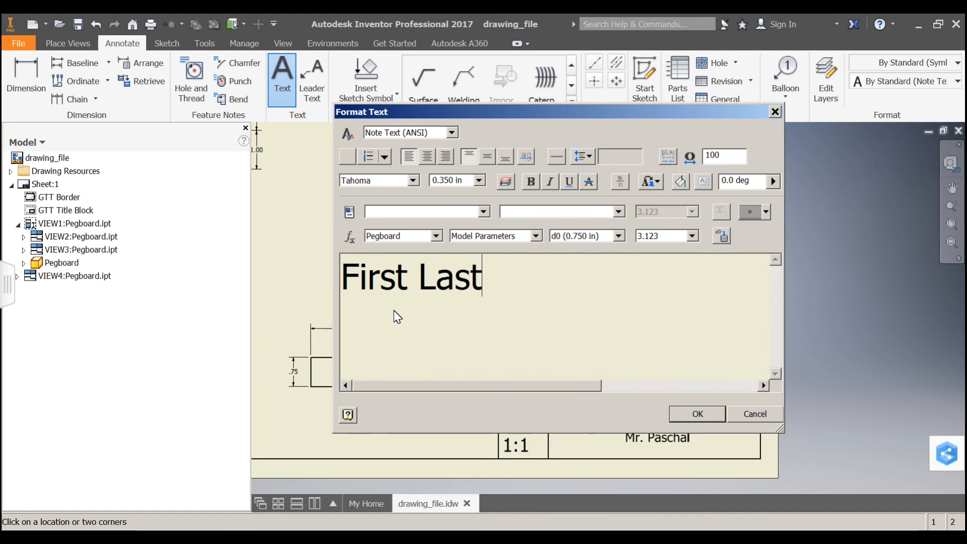
pyautogui.click(697, 414)
pyautogui.press('Escape')
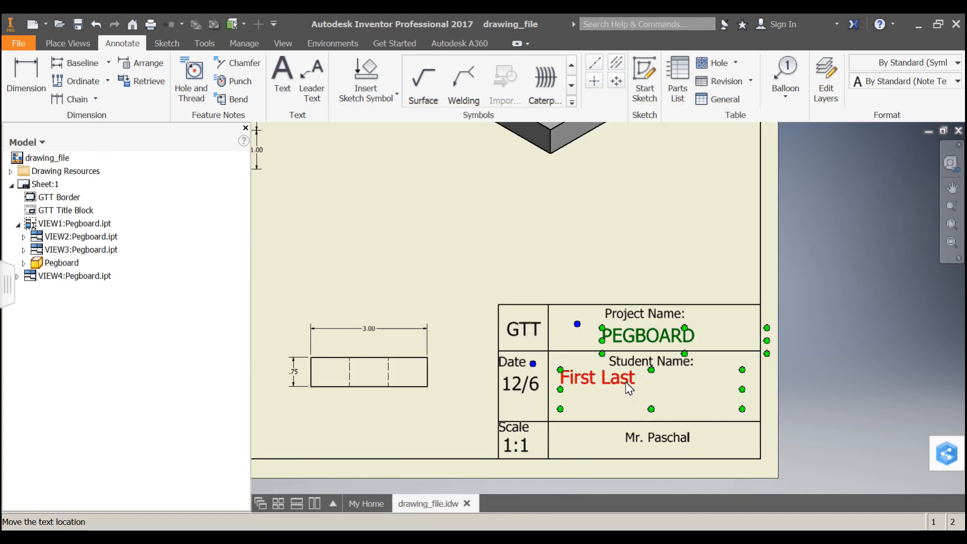
# Move the student name text so it sits centered beneath the Student Name label.
pyautogui.moveTo(621, 382); pyautogui.dragTo(663, 384)
pyautogui.middleClick(485, 256)
pyautogui.middleClick(485, 256)
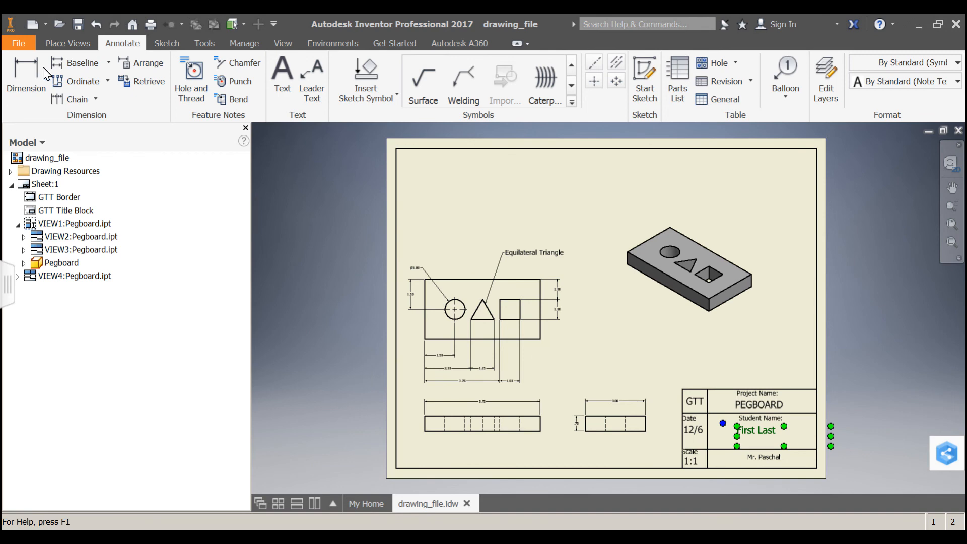
# Save a copy of the drawing in the Pegboard Toy folder under the name "Pegboard Drawing".
pyautogui.click(20, 44)
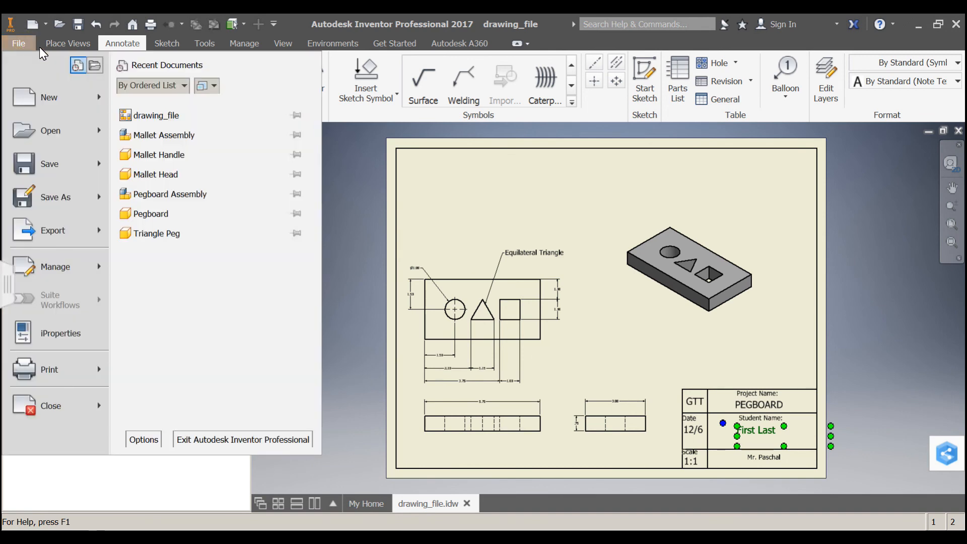
pyautogui.click(45, 195)
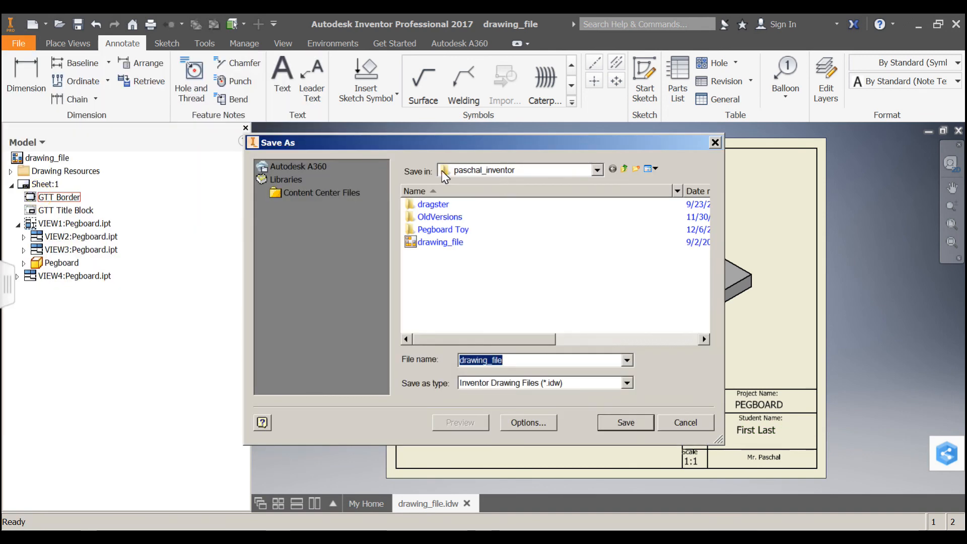
pyautogui.doubleClick(429, 230)
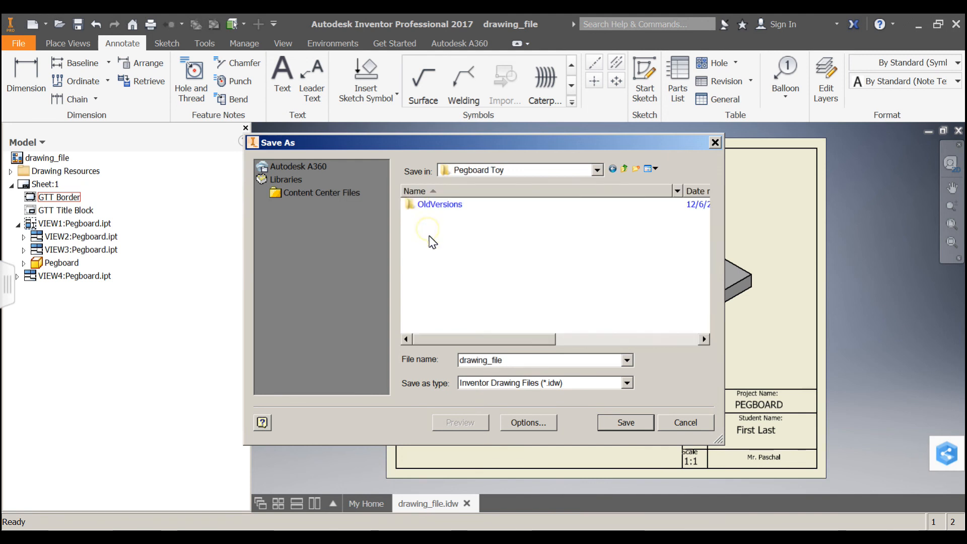
pyautogui.doubleClick(515, 359)
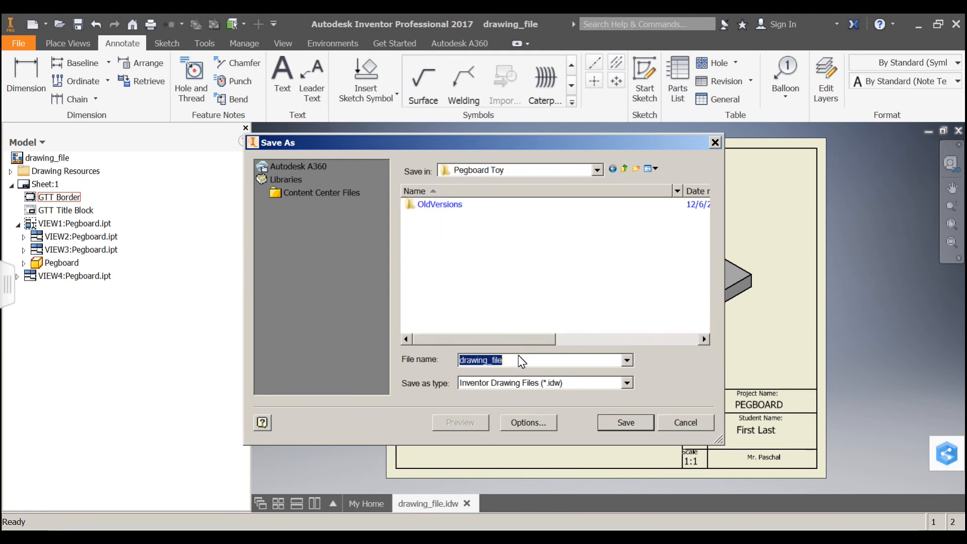
pyautogui.write('Pegboar')
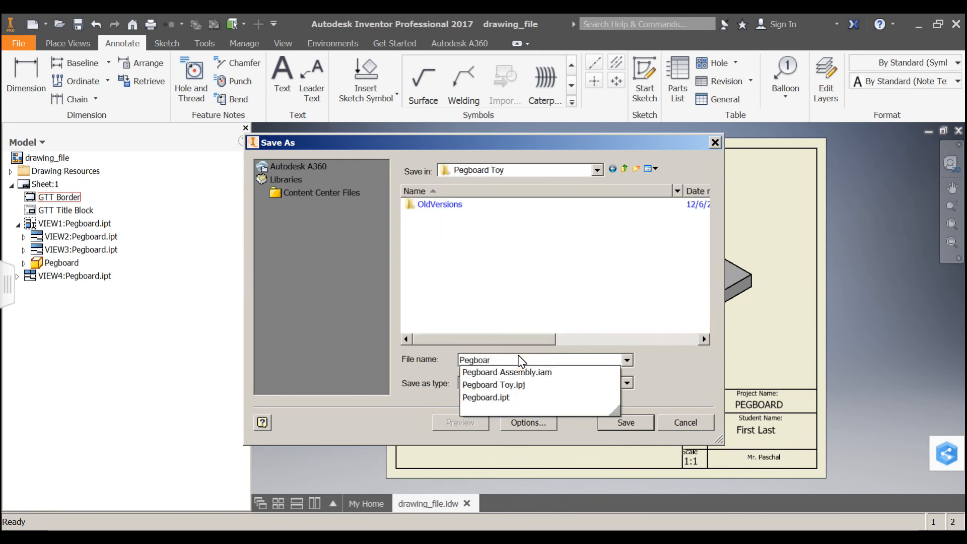
pyautogui.write('d Drawi')
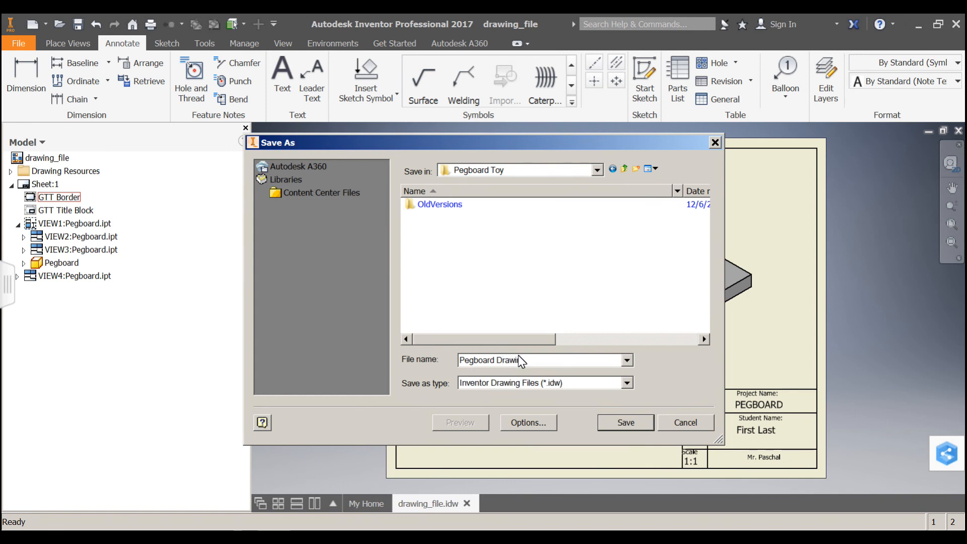
pyautogui.write('ng')
pyautogui.press('Return')
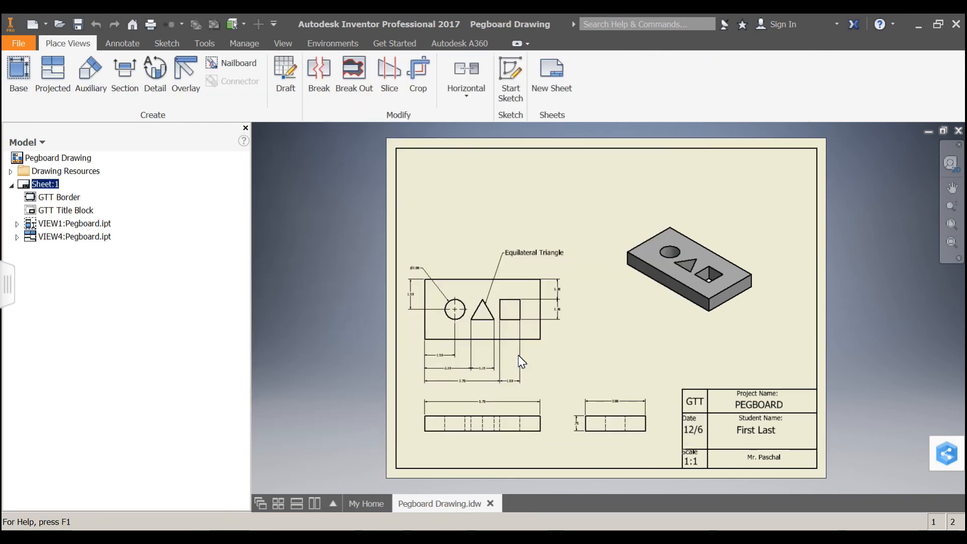